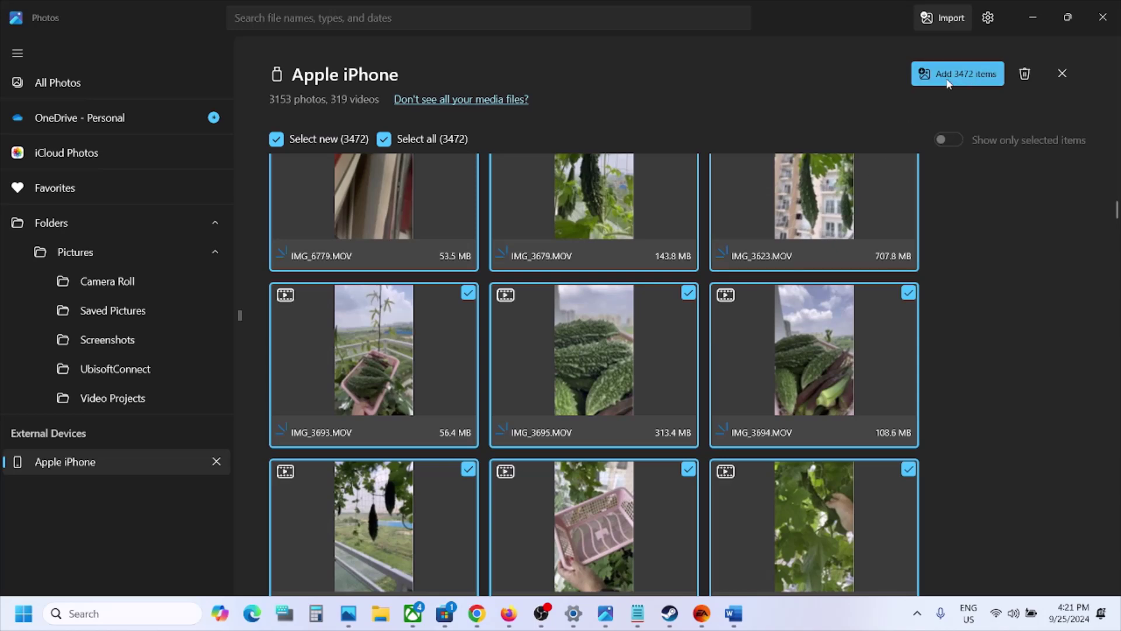
# - Begin adding all 3472 selected iPhone items to bring up the Import dialog
pyautogui.click(964, 82)
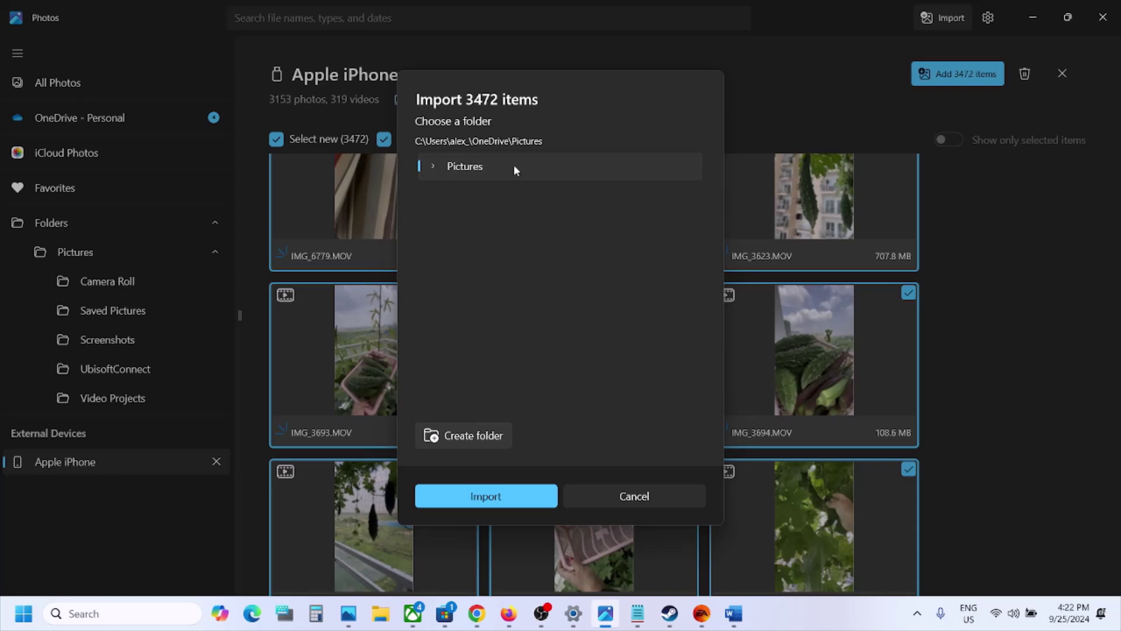
# - Create a folder named Pic under Pictures and pick it as the import destination
pyautogui.click(435, 166)
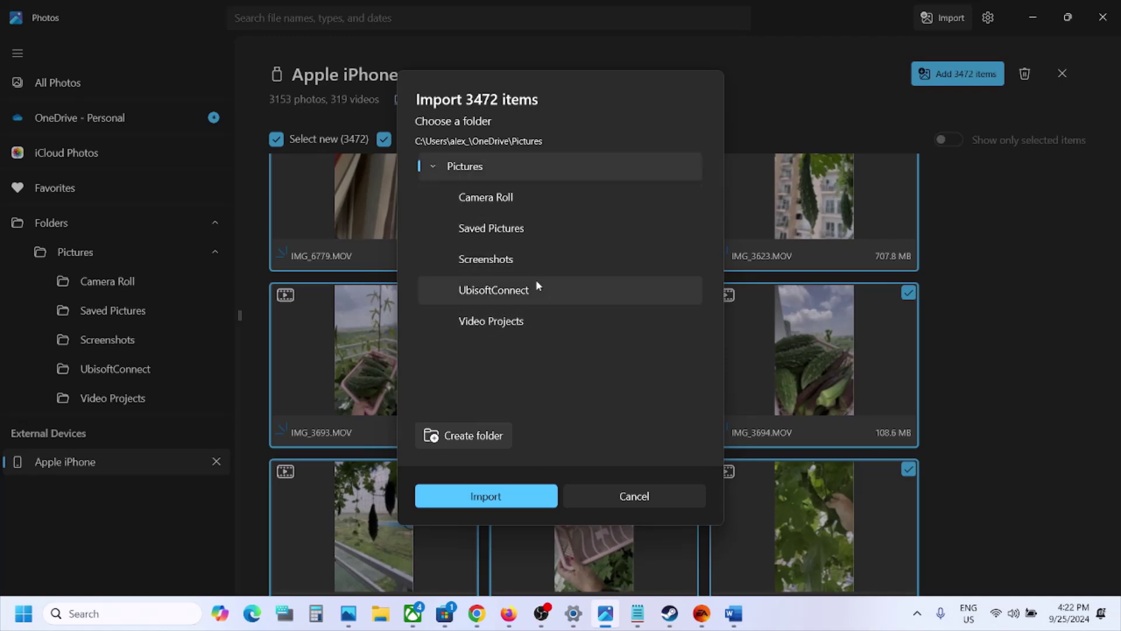
pyautogui.click(463, 439)
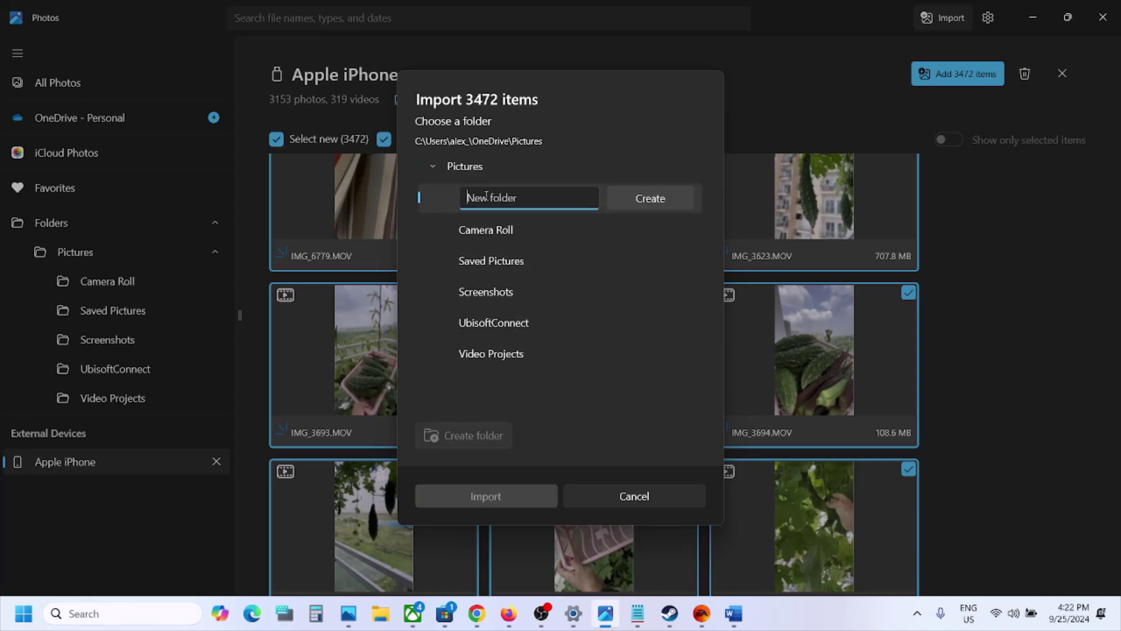
pyautogui.write('Pic')
pyautogui.click(656, 202)
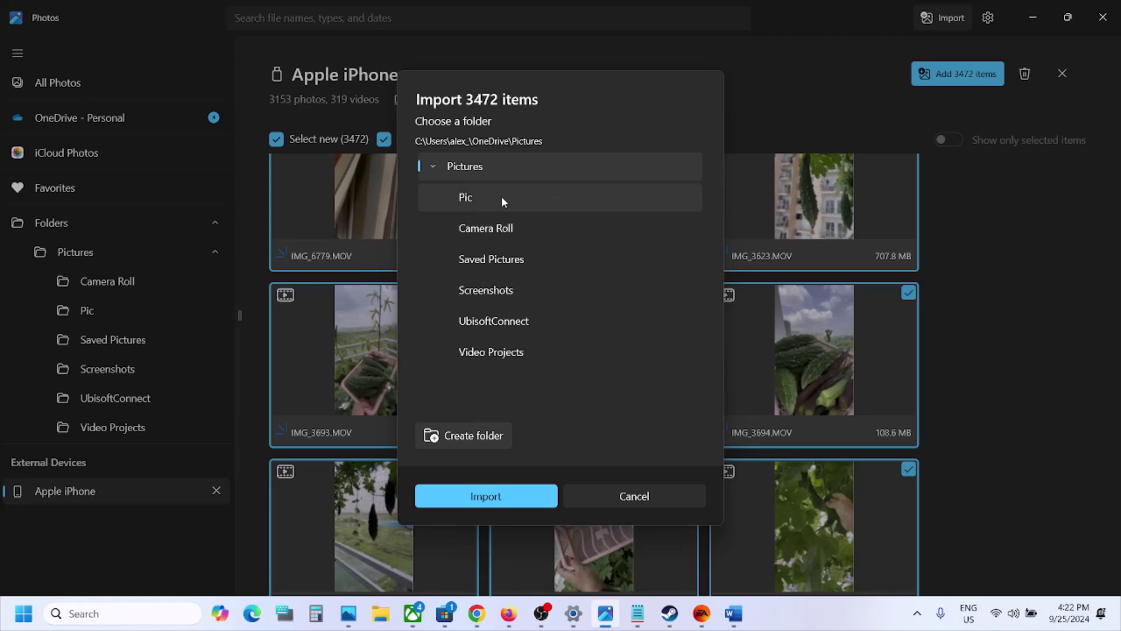
pyautogui.click(484, 202)
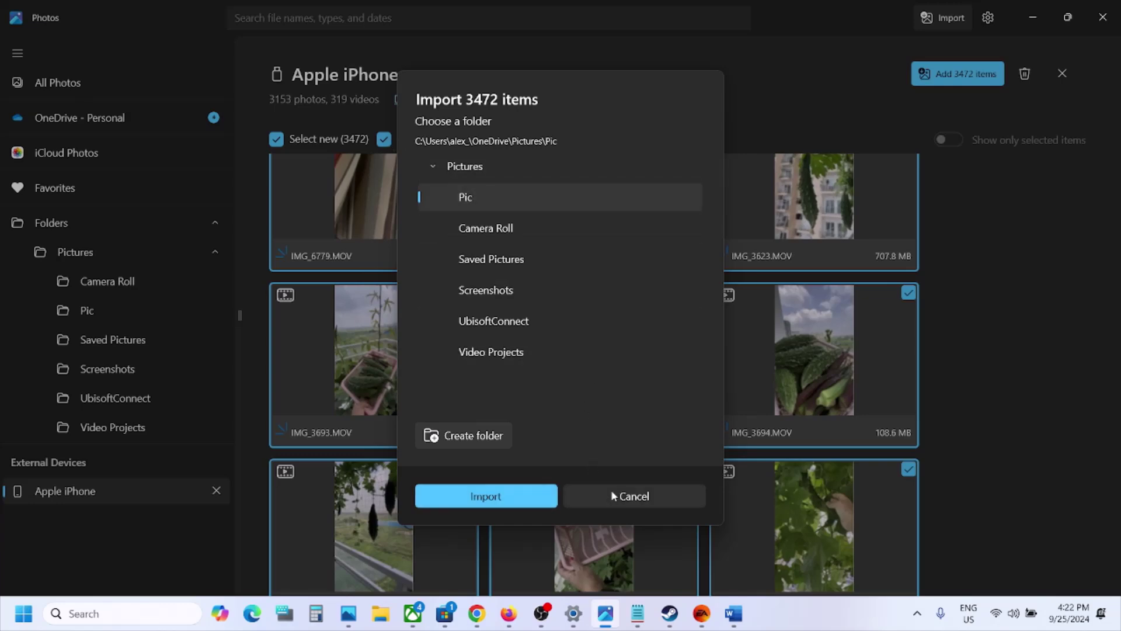
# - Cancel the import and bring up the Folders section's options in the library sidebar
pyautogui.click(629, 497)
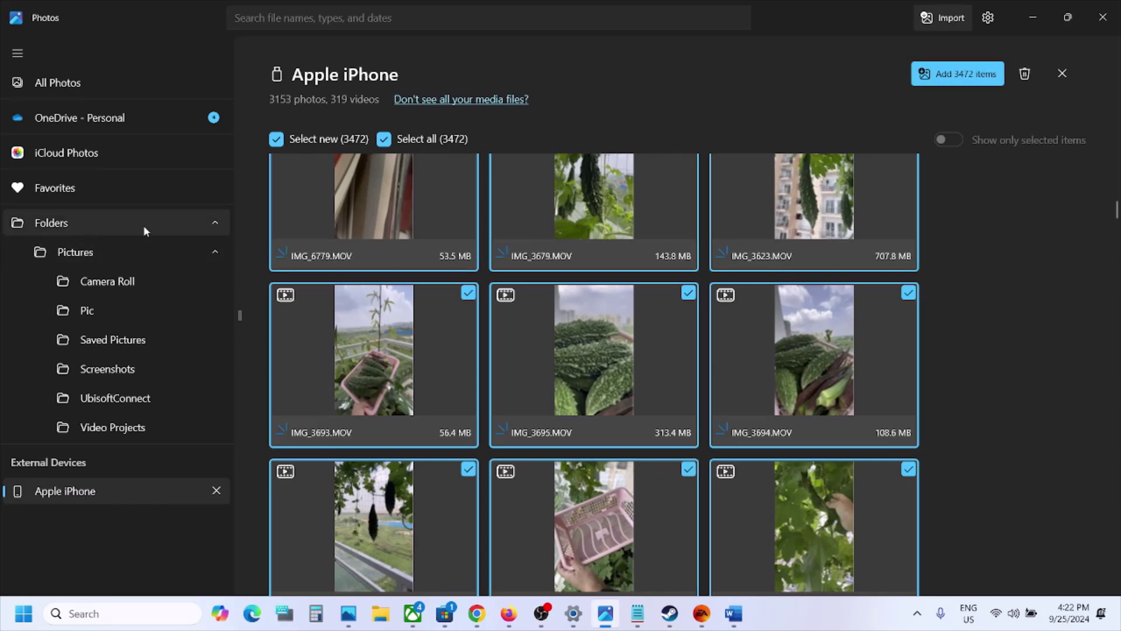
pyautogui.click(219, 223)
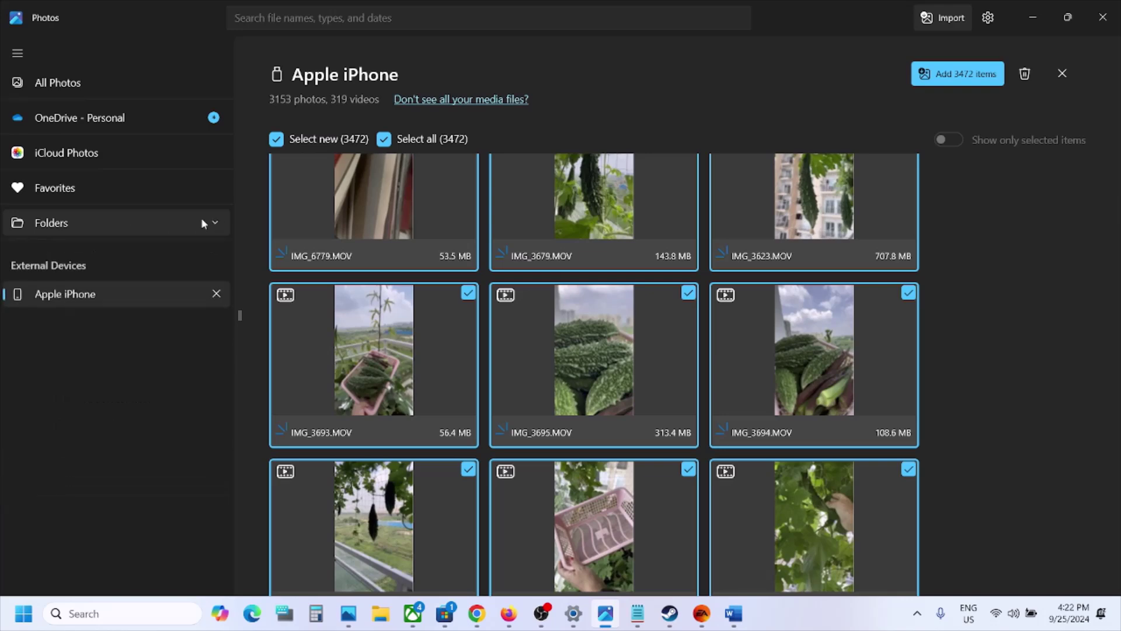
pyautogui.click(216, 220)
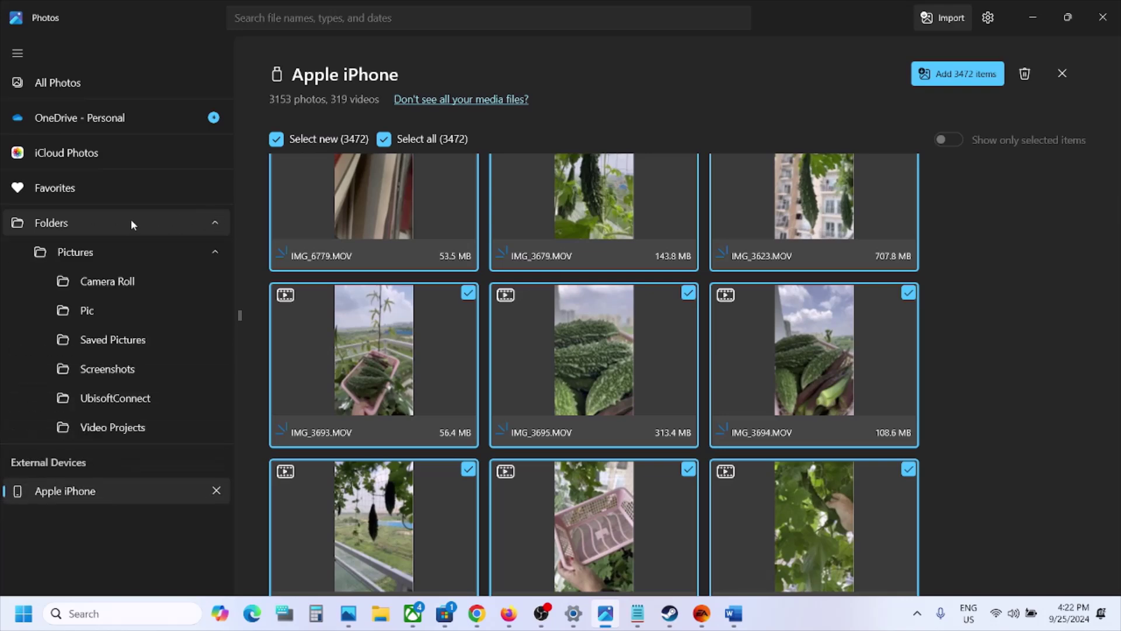
pyautogui.rightClick(129, 219)
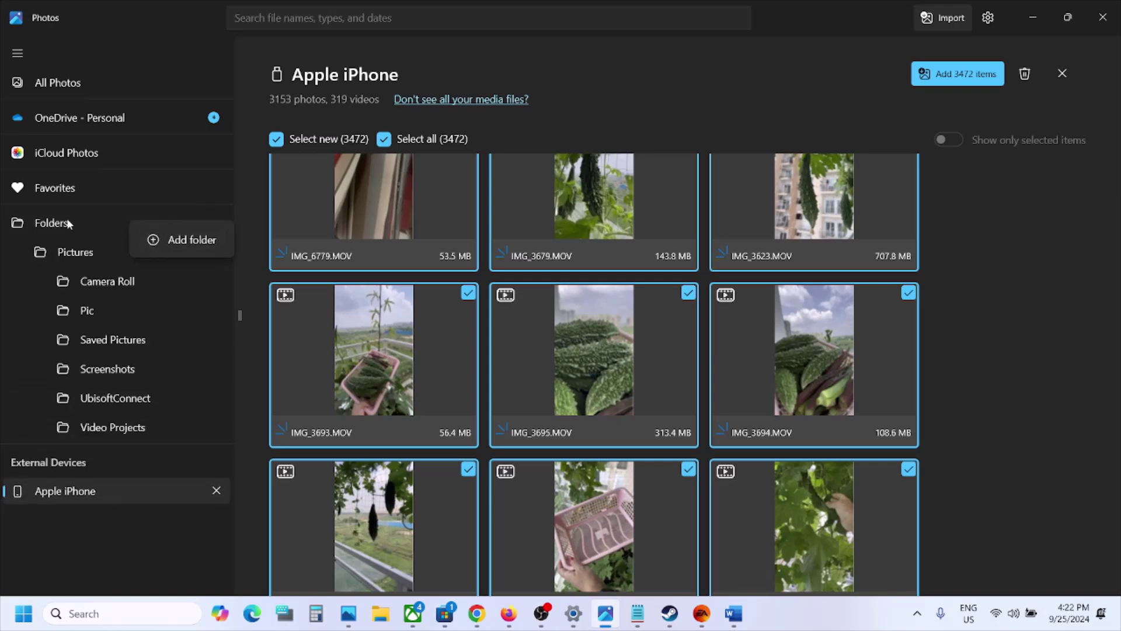
# - Open the Add folder chooser and browse into Local Disk (D:) via This PC
pyautogui.click(178, 247)
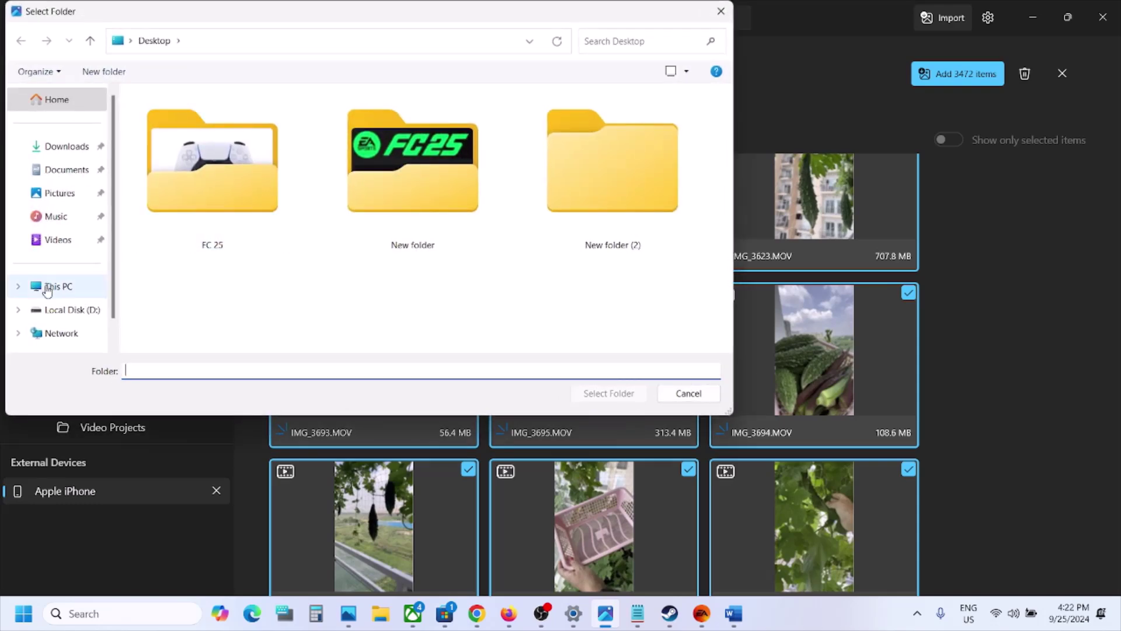
pyautogui.click(47, 286)
pyautogui.click(416, 129)
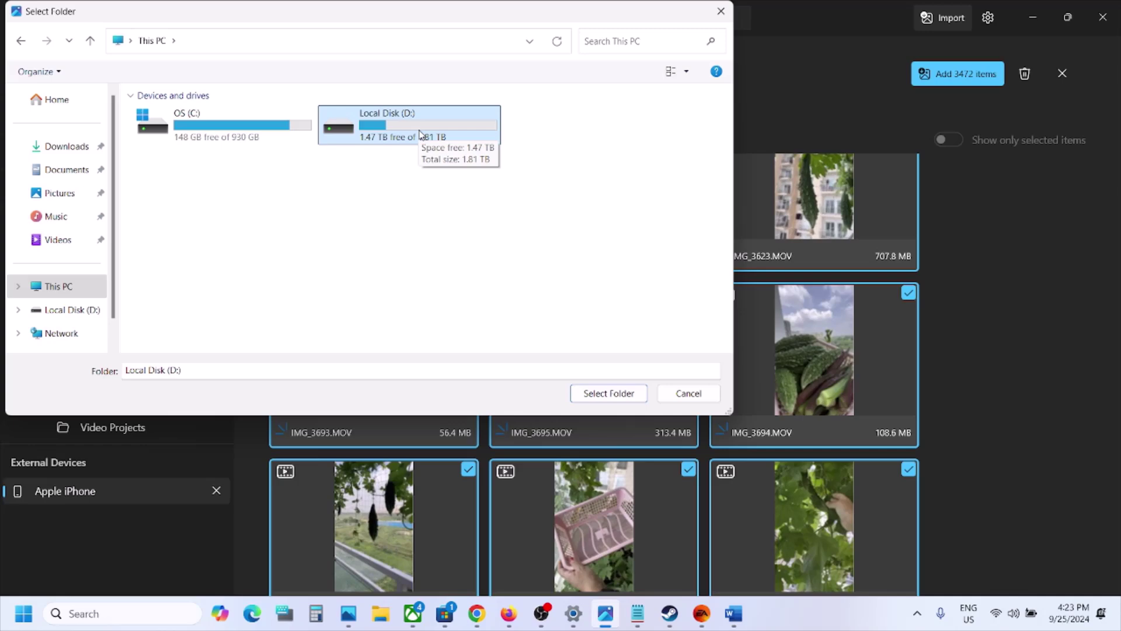
pyautogui.doubleClick(419, 134)
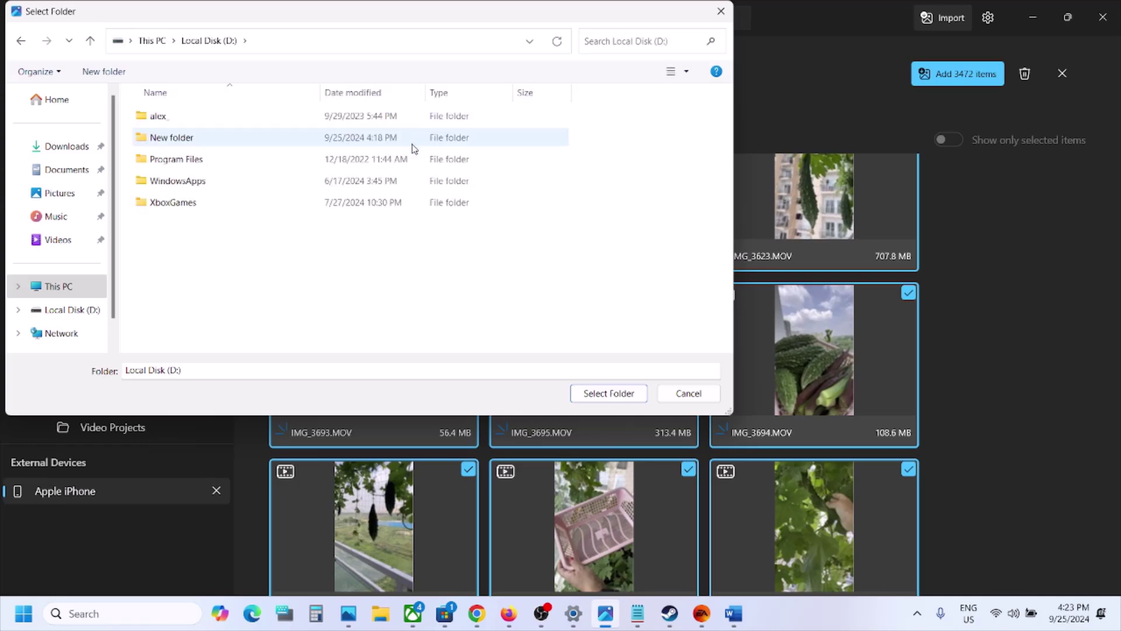
# - Create a new folder on drive D: in the Select Folder dialog
pyautogui.rightClick(288, 244)
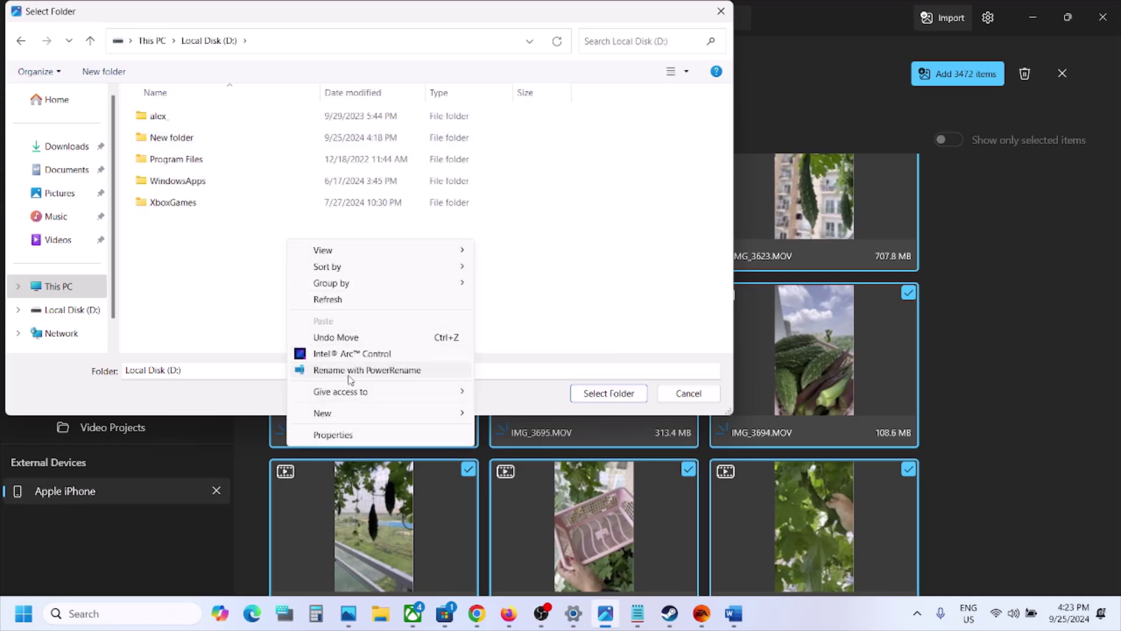
pyautogui.moveTo(352, 413)
pyautogui.click(531, 418)
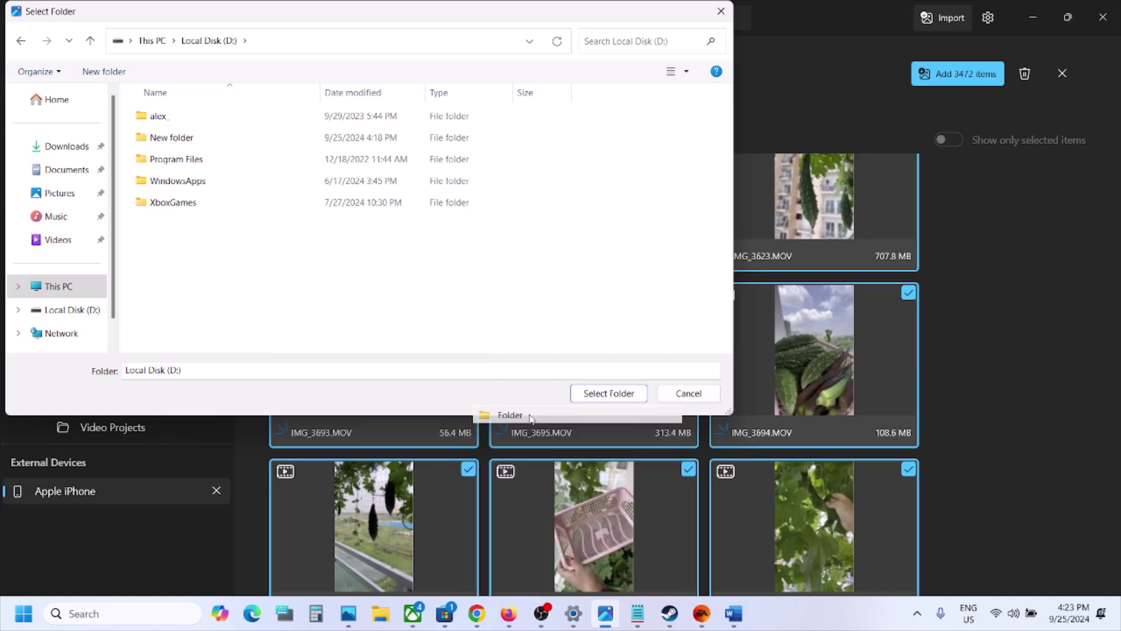
pyautogui.rightClick(362, 265)
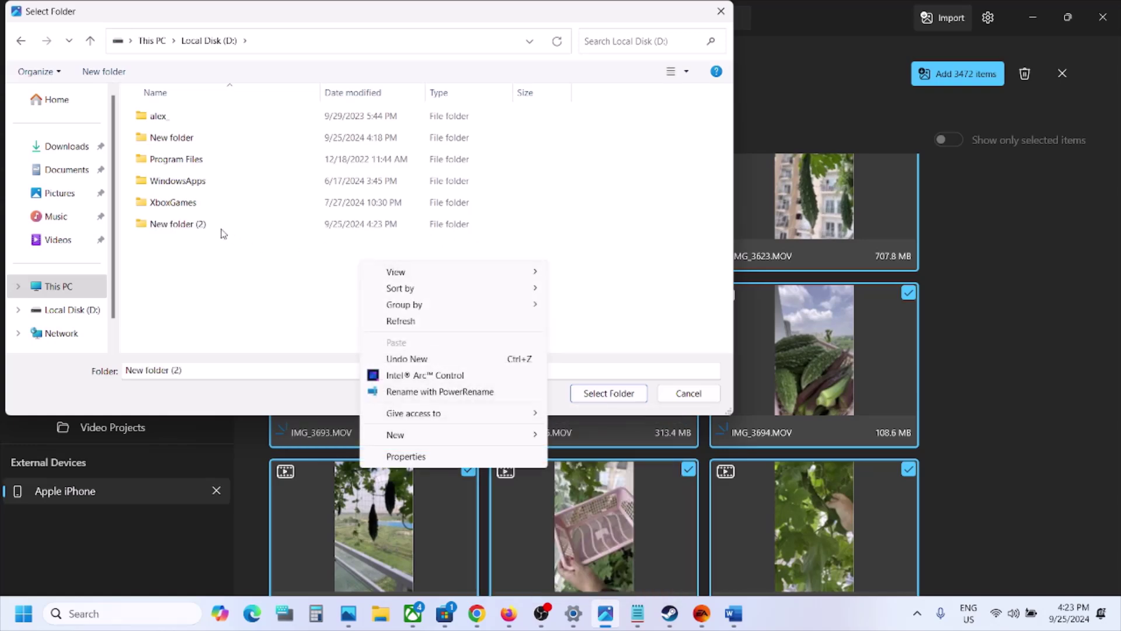
pyautogui.click(200, 224)
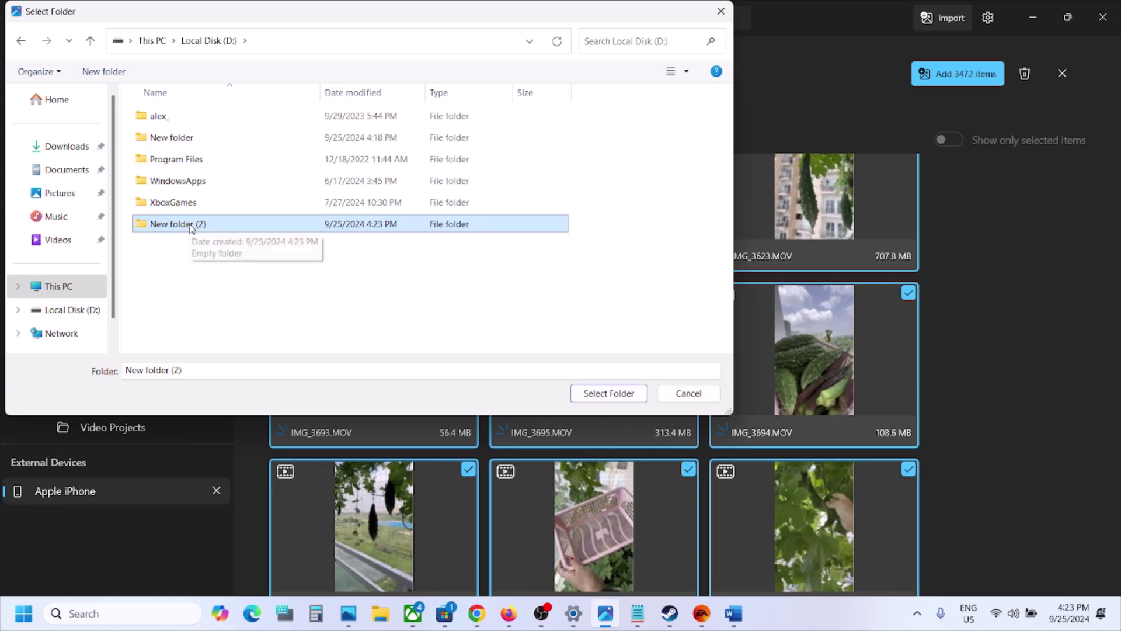
# - Rename the new folder to Pic2 and add it as a library folder
pyautogui.rightClick(190, 227)
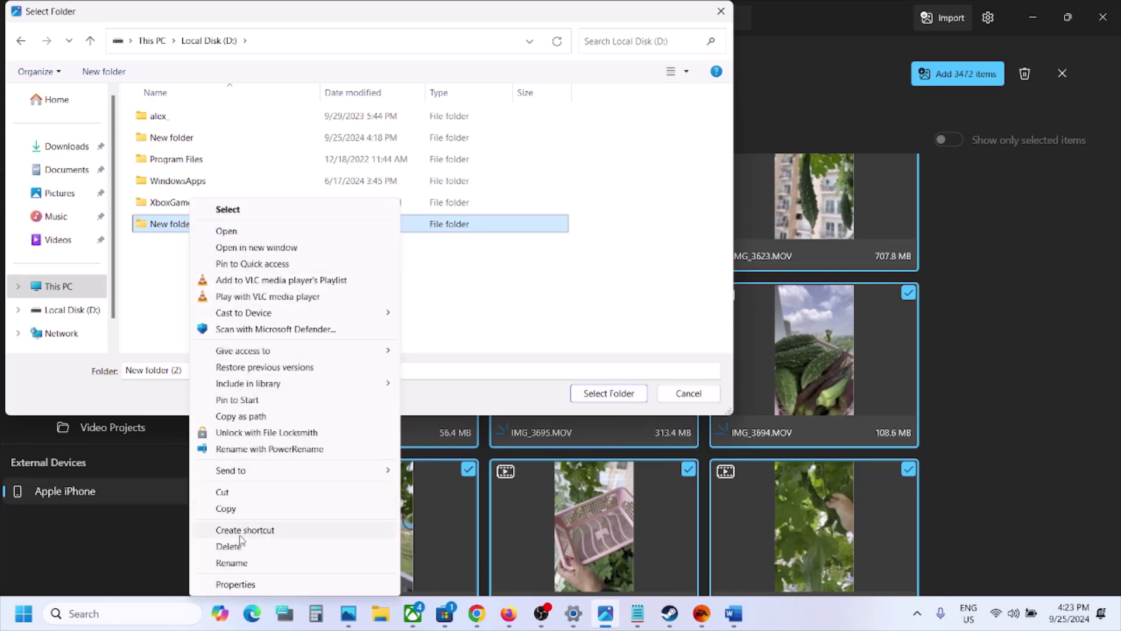
pyautogui.click(237, 562)
pyautogui.click(217, 225)
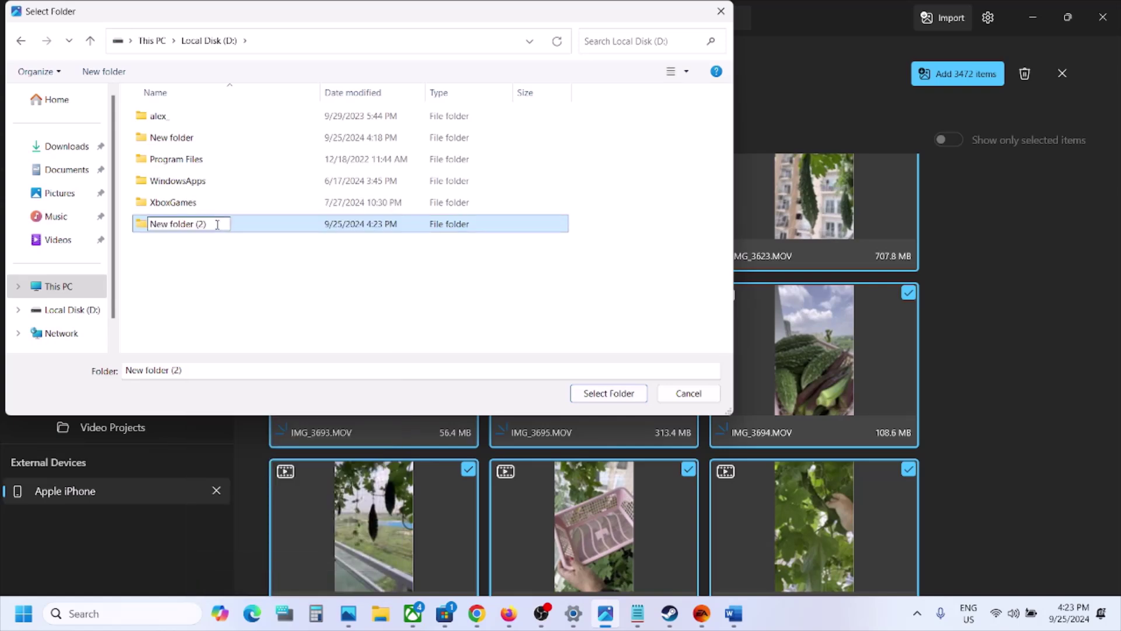
pyautogui.moveTo(218, 224); pyautogui.dragTo(141, 223)
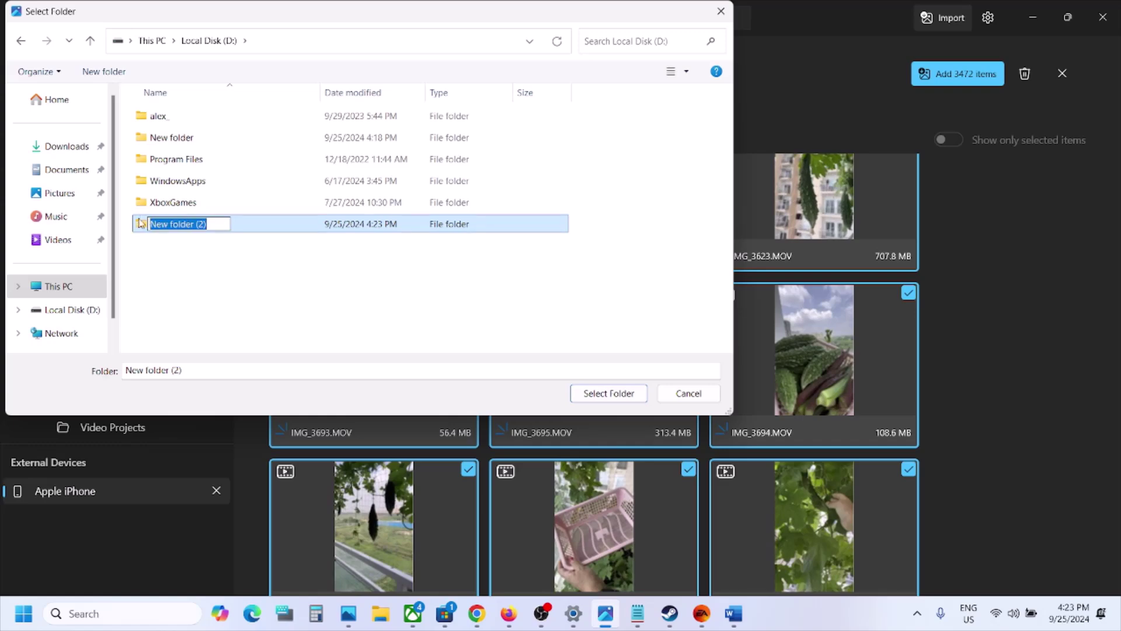
pyautogui.write('Pic2')
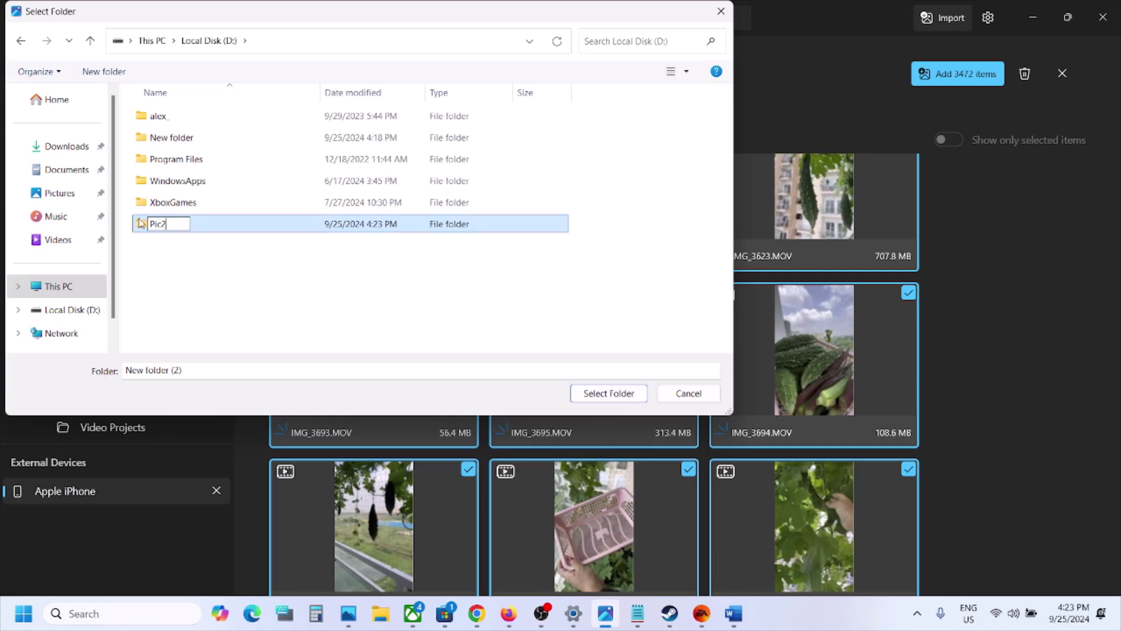
pyautogui.click(266, 303)
pyautogui.click(210, 226)
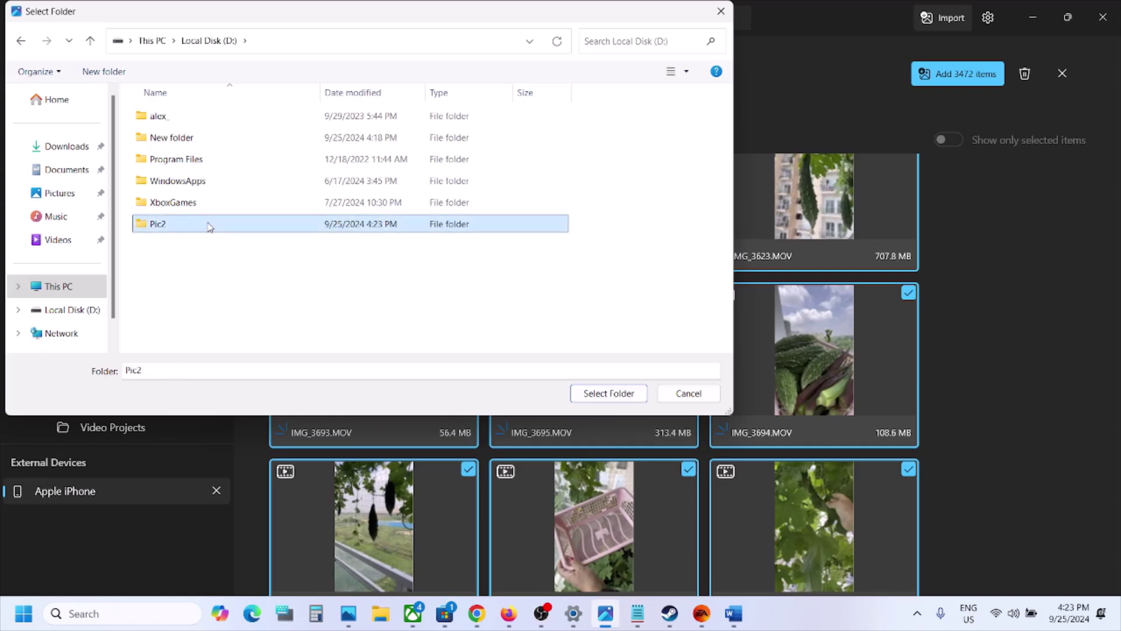
pyautogui.click(617, 403)
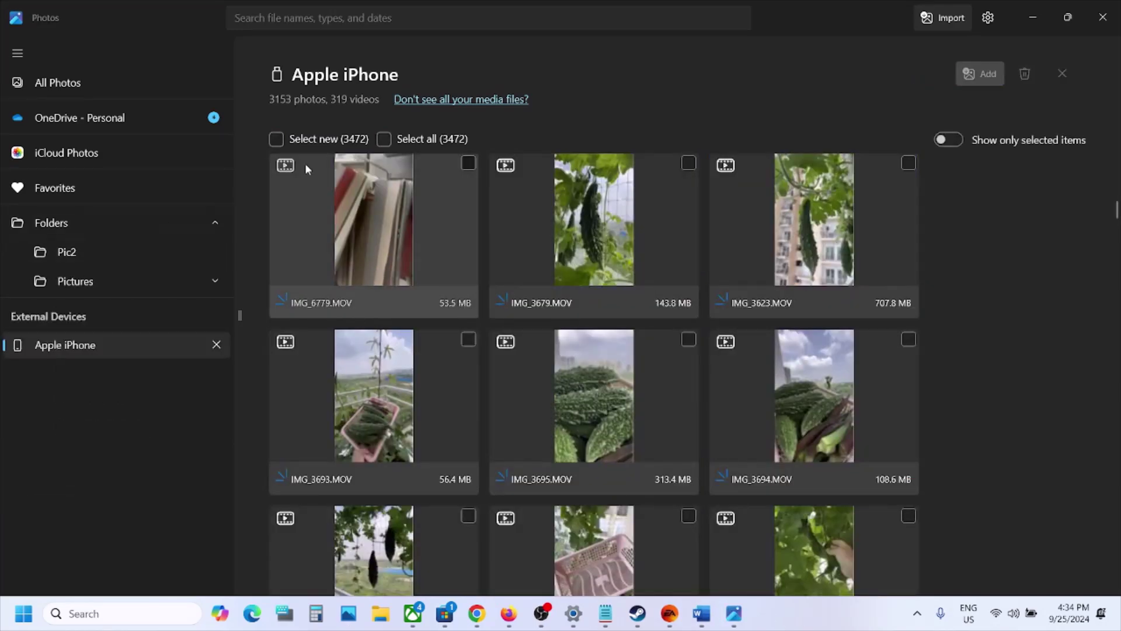
# - Reselect all 3472 iPhone items with Select new and start adding them
pyautogui.click(277, 140)
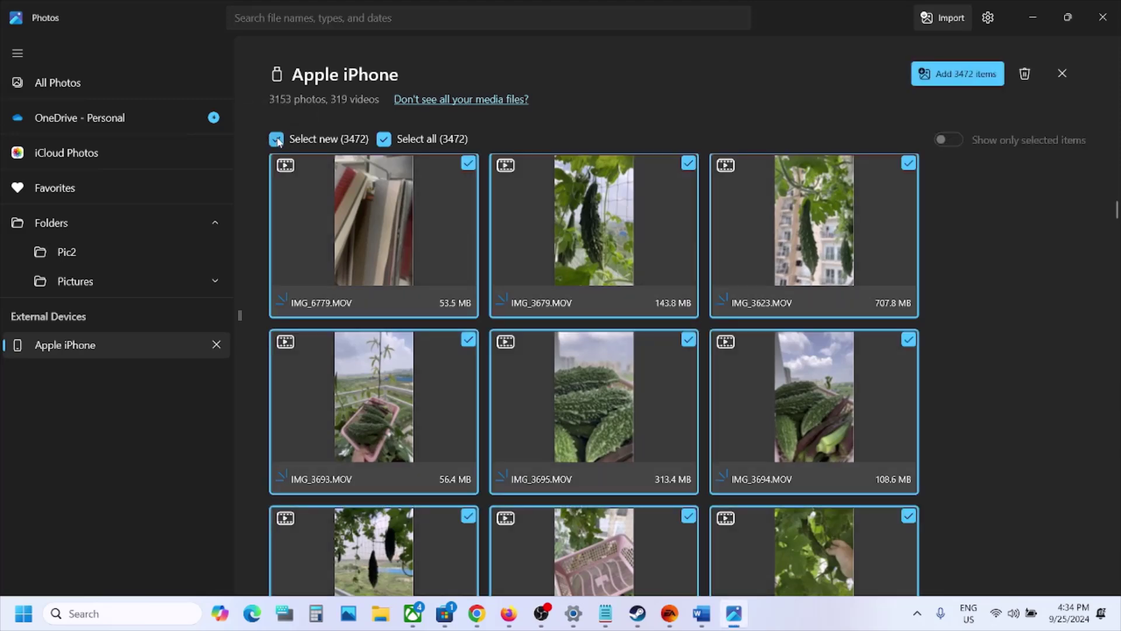
pyautogui.click(968, 82)
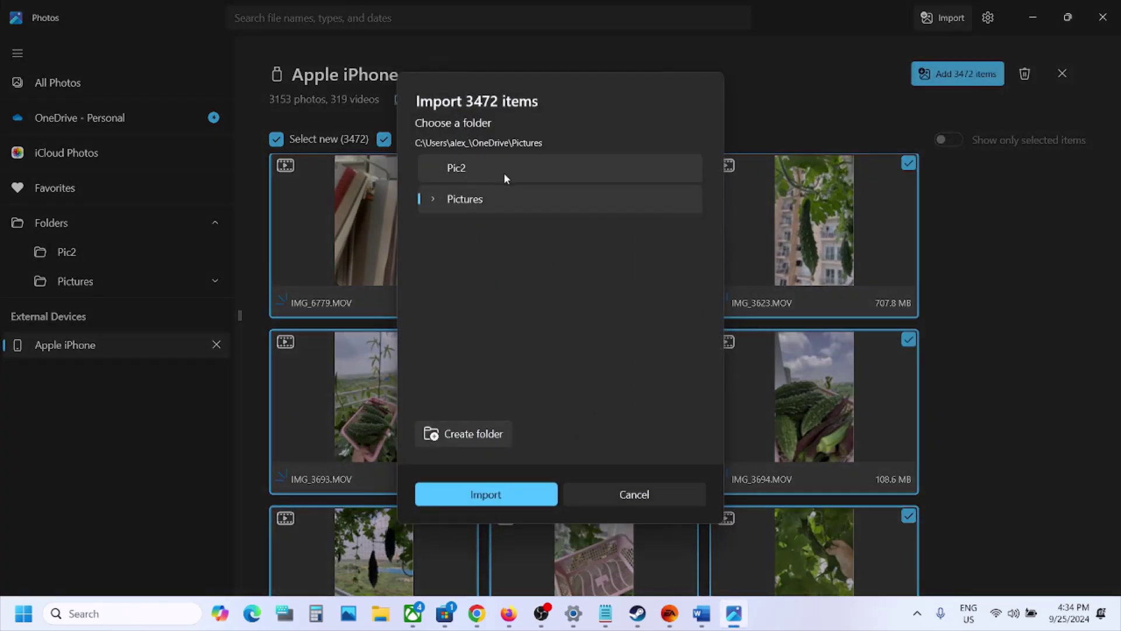
# - Set the import destination to D:\Pic2 and confirm the import
pyautogui.click(467, 170)
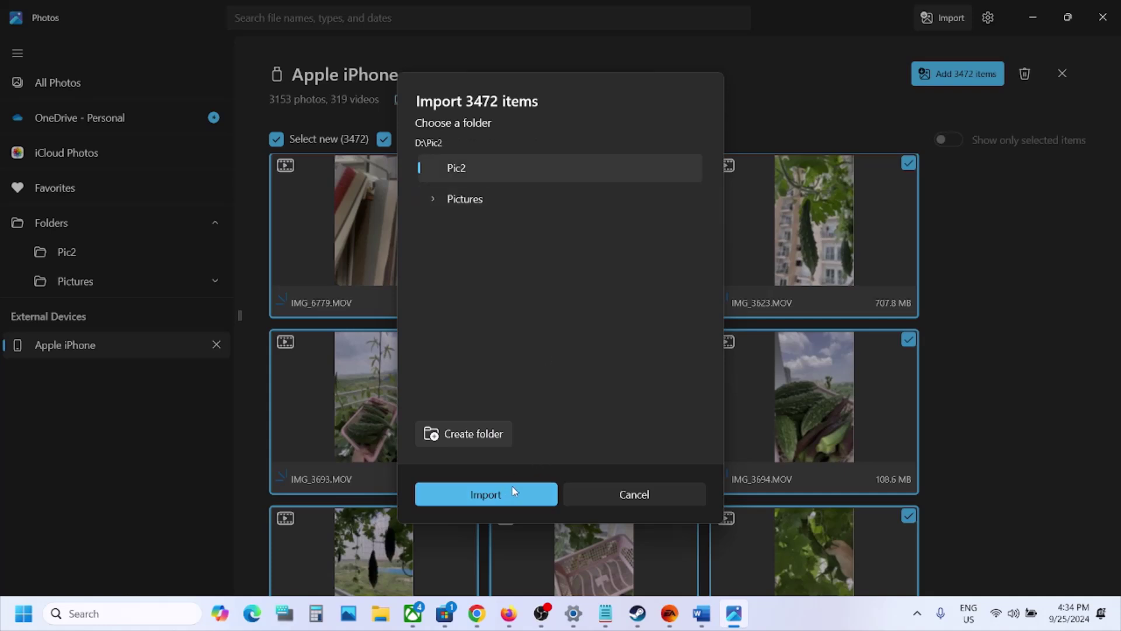
pyautogui.click(594, 496)
pyautogui.rightClick(100, 222)
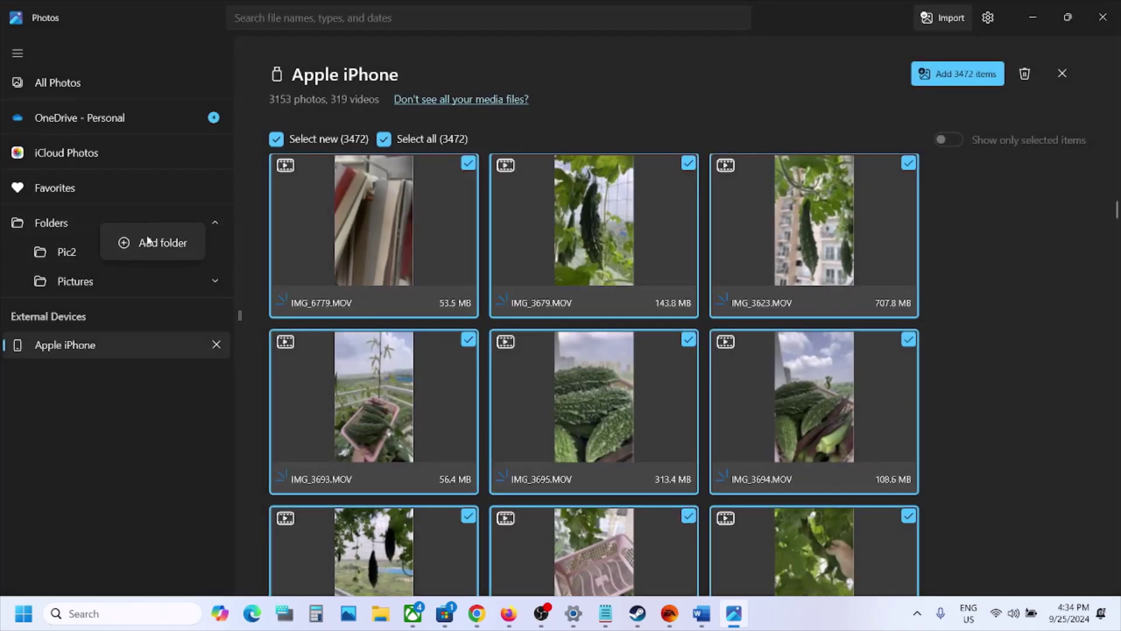
pyautogui.click(163, 448)
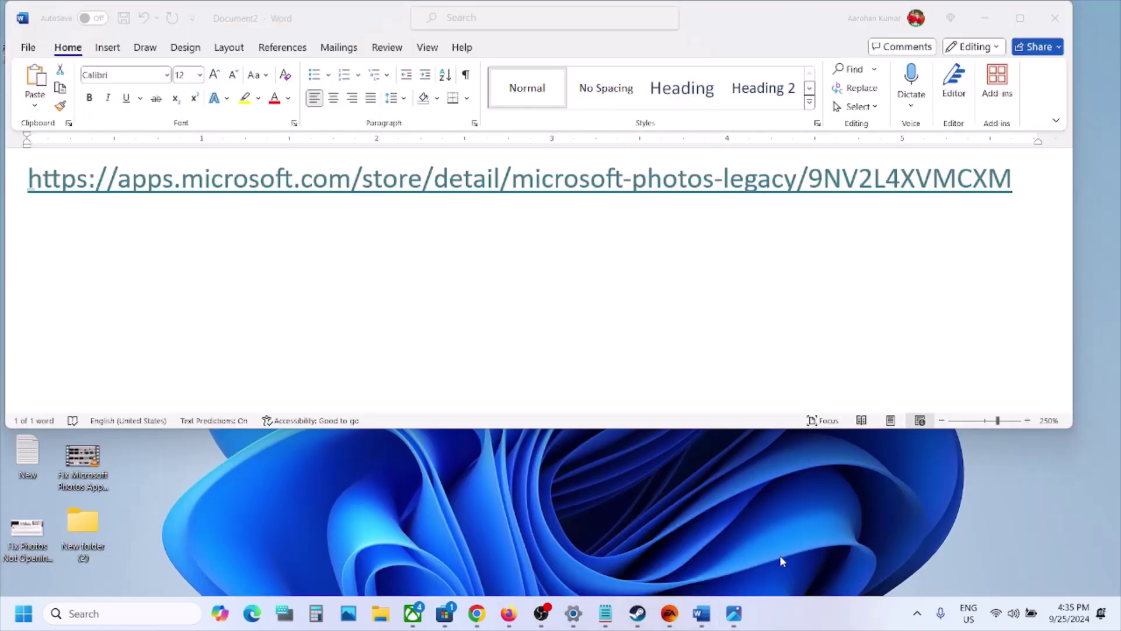
# - Copy the Photos Legacy store link from the Word document Document2
pyautogui.click(779, 555)
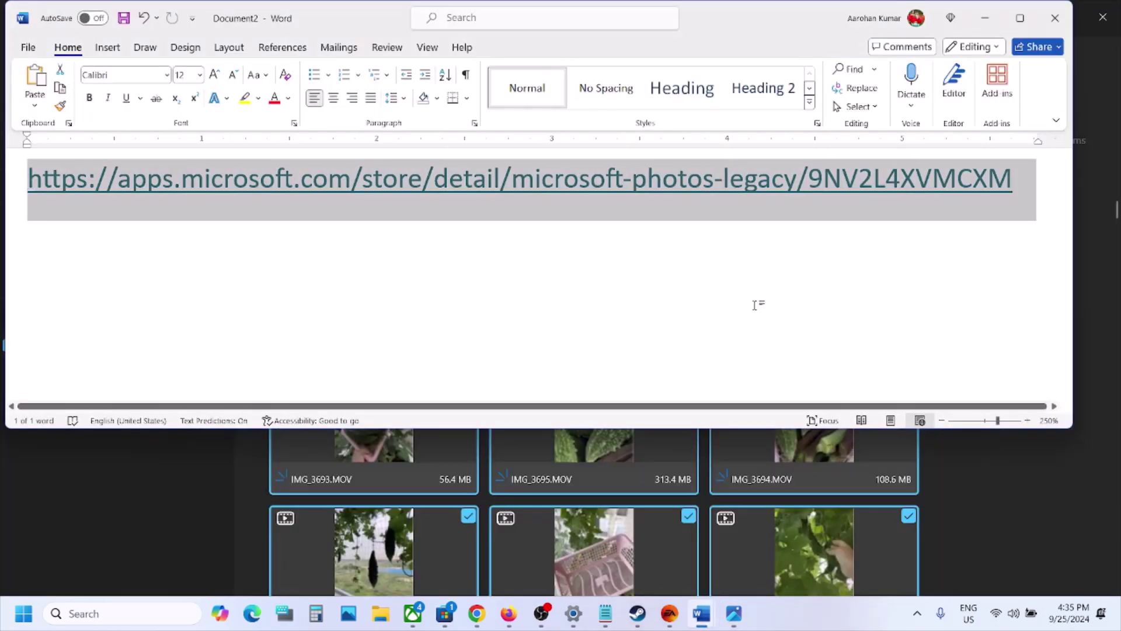
pyautogui.rightClick(981, 215)
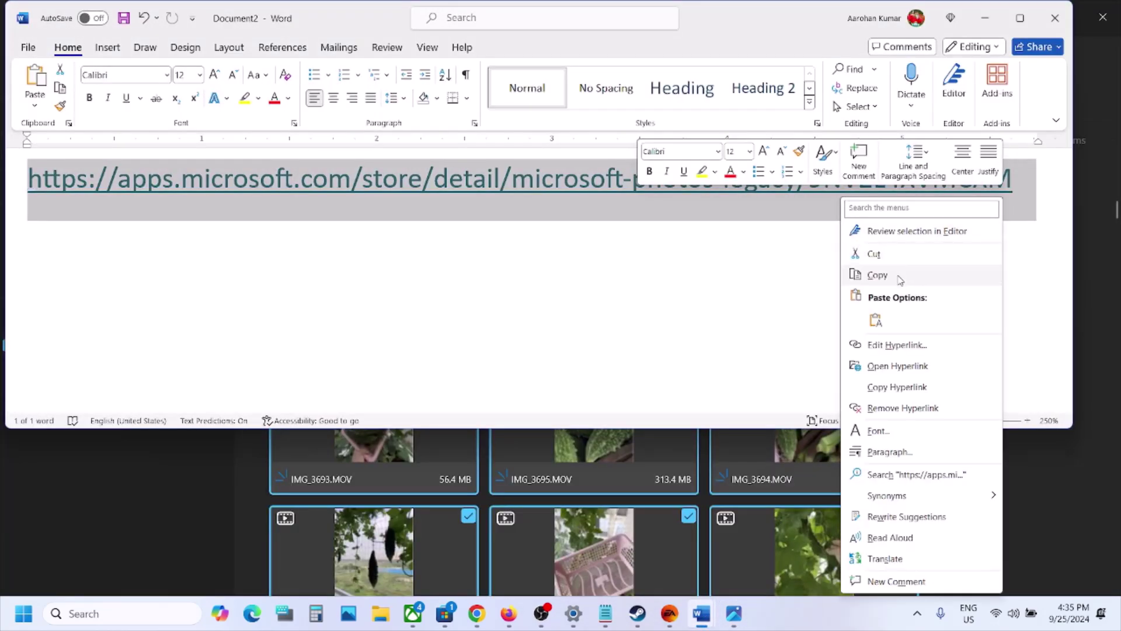
pyautogui.click(899, 275)
# - Open a new Google Chrome window from the taskbar
pyautogui.click(444, 612)
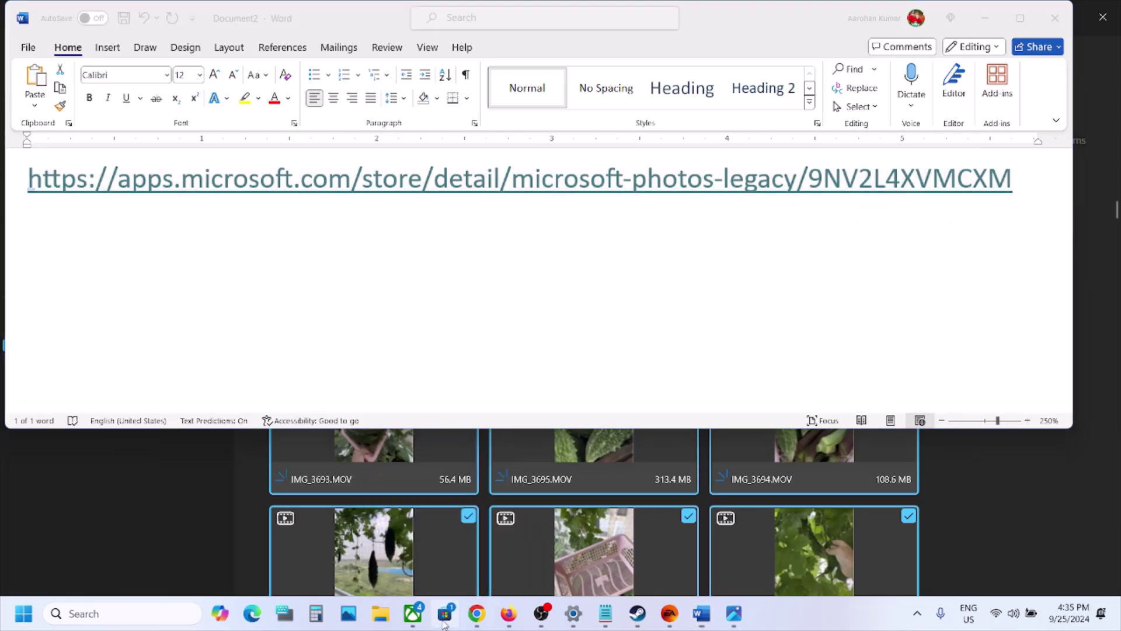
pyautogui.click(419, 20)
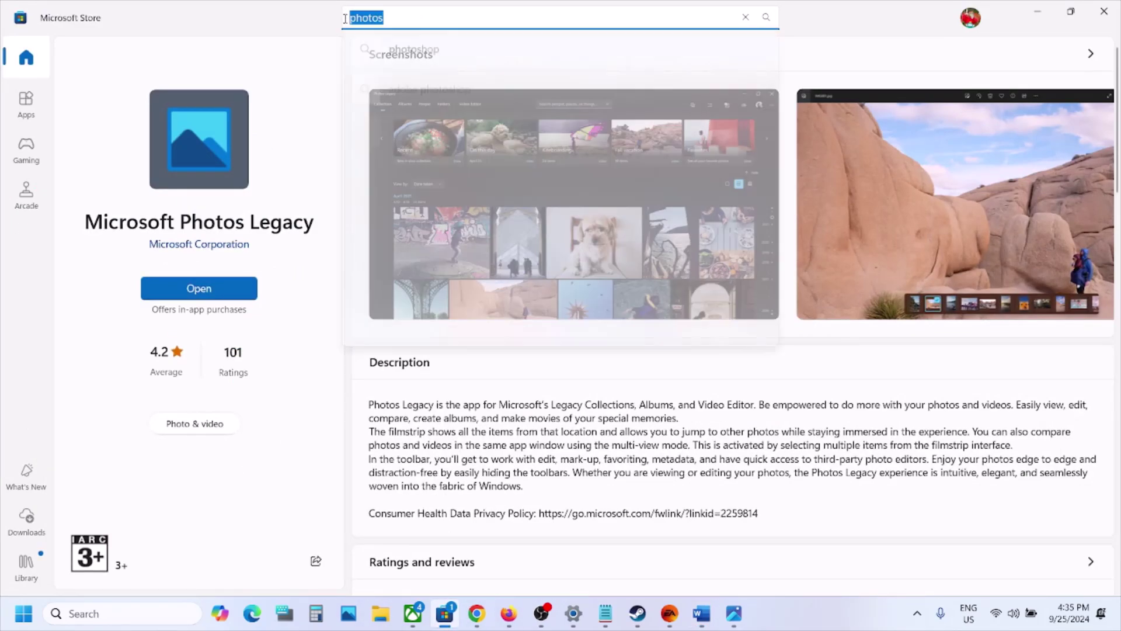
pyautogui.click(473, 621)
pyautogui.rightClick(473, 621)
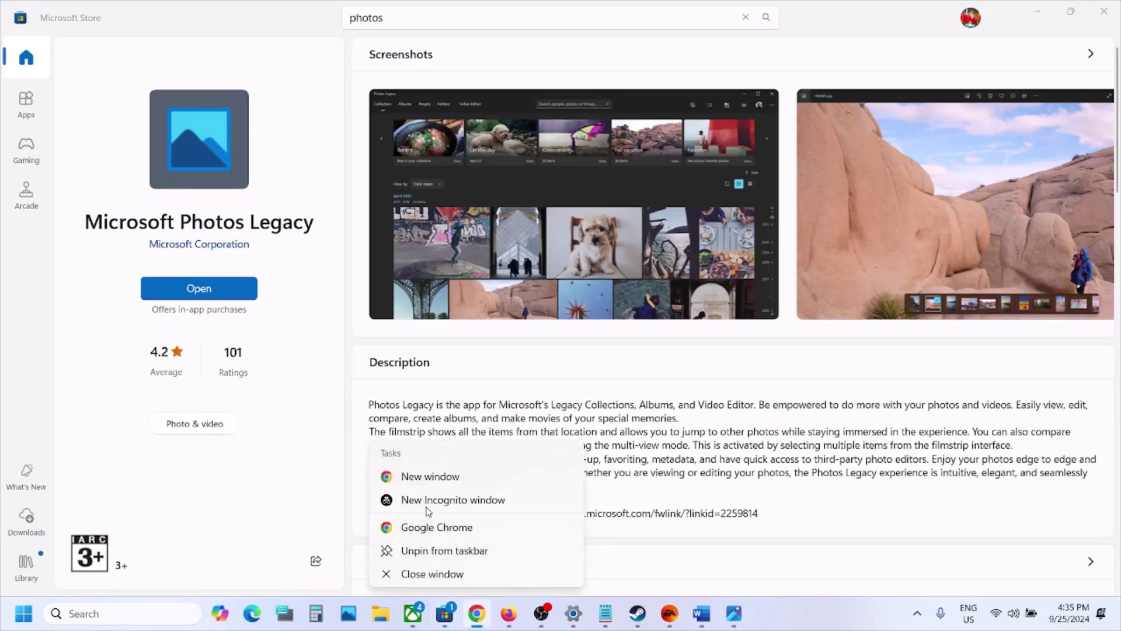
pyautogui.click(424, 473)
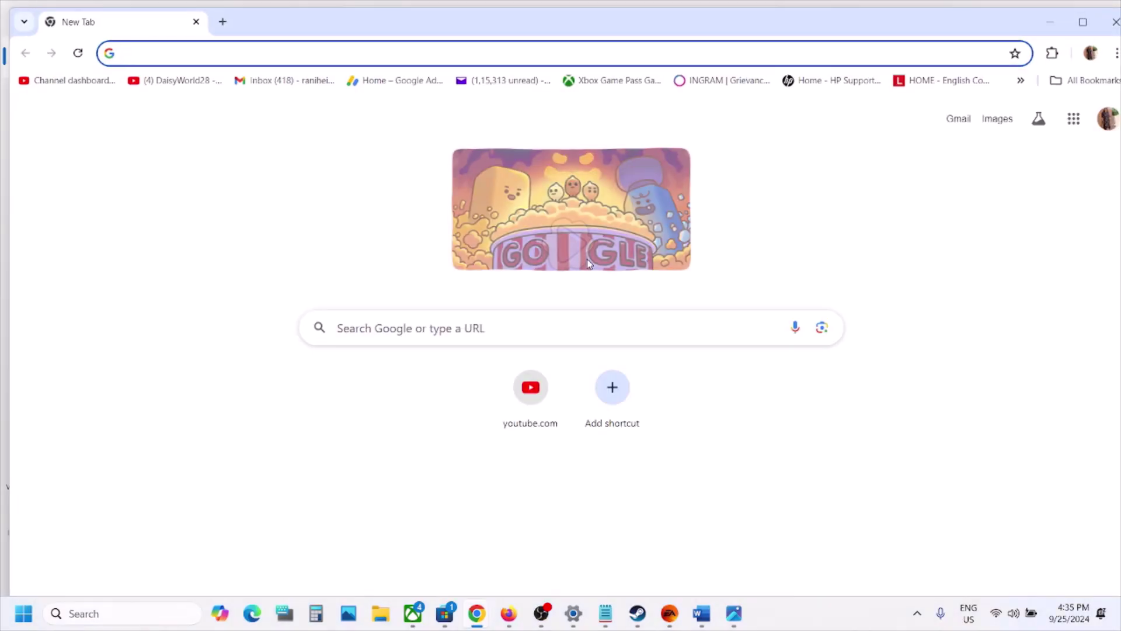
# - Load the pasted Photos Legacy store URL, download it, and hand it to Microsoft Store
pyautogui.hotkey('ctrl', 'v')
pyautogui.press('Return')
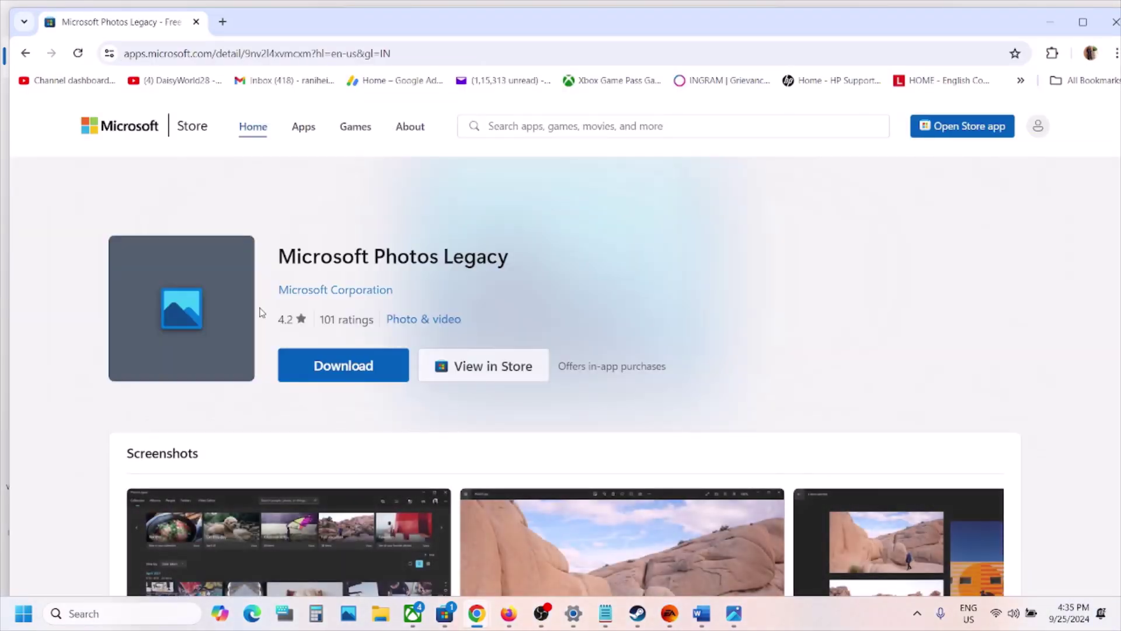
pyautogui.click(366, 368)
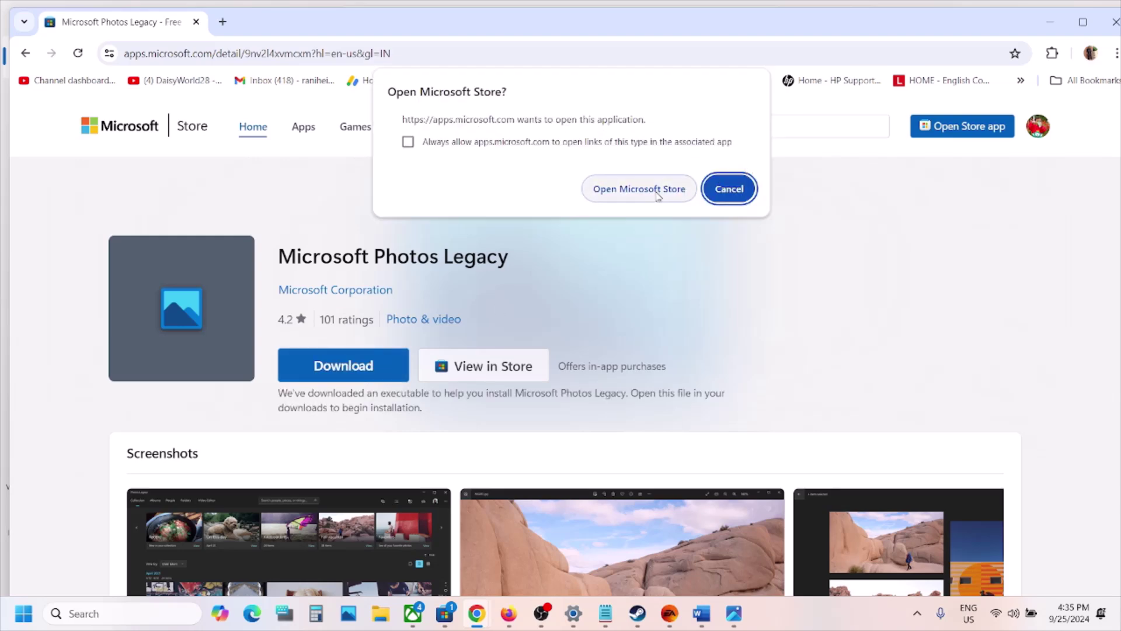
pyautogui.click(657, 194)
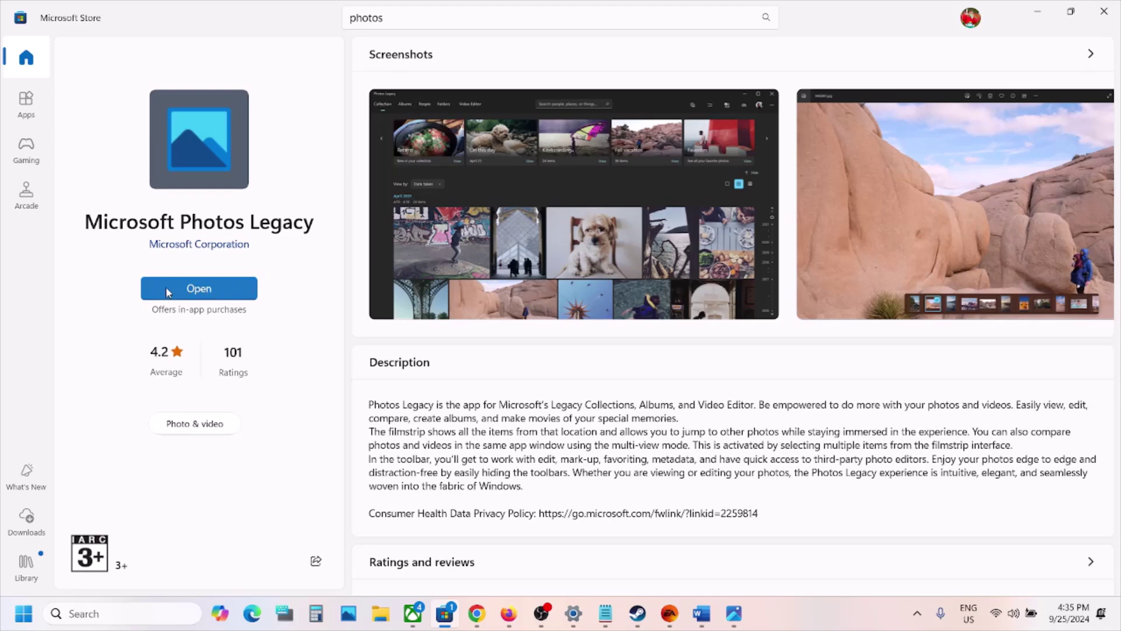
# - Launch Photos Legacy from its store page and show its Import source options
pyautogui.click(209, 290)
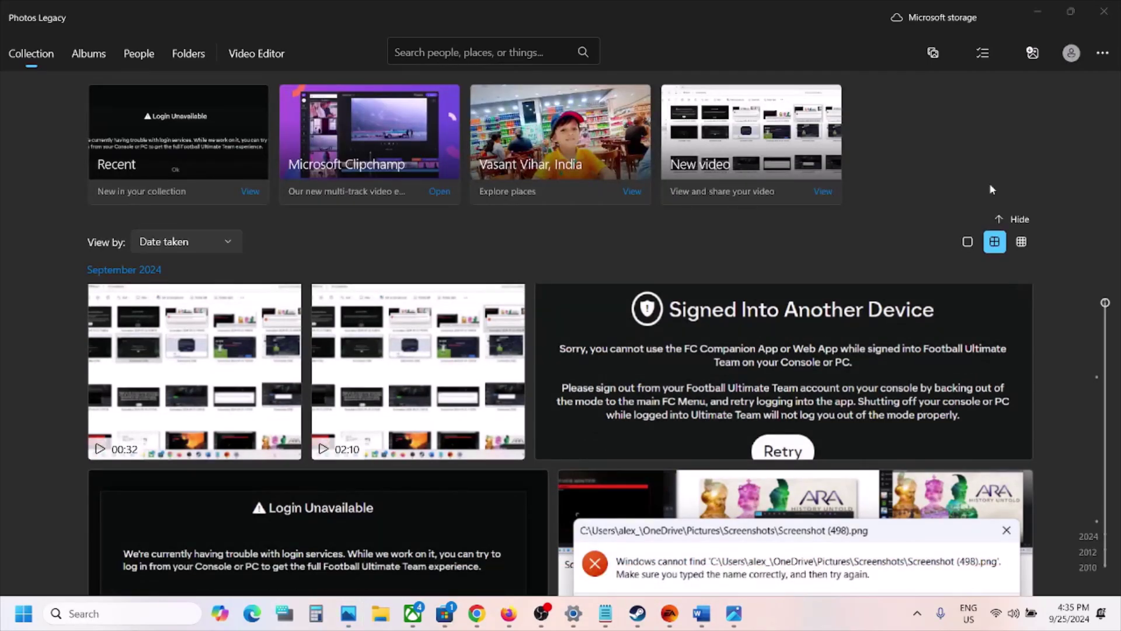
pyautogui.click(1032, 55)
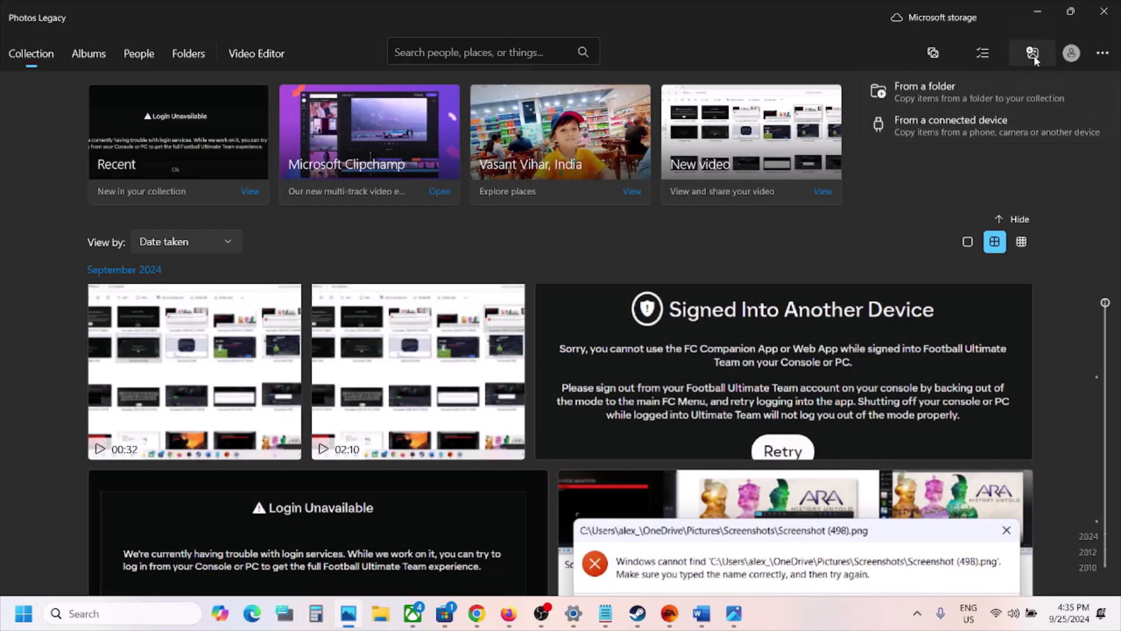
# - Import from the connected Apple iPhone (3478 items) and start changing the destination folder
pyautogui.click(956, 135)
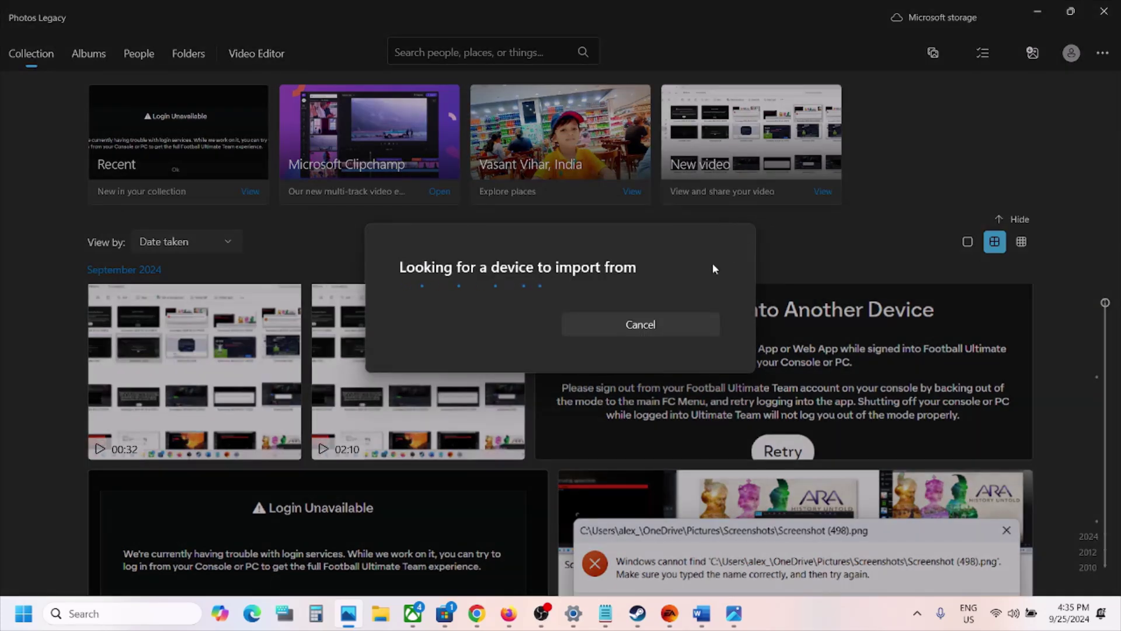
pyautogui.click(478, 323)
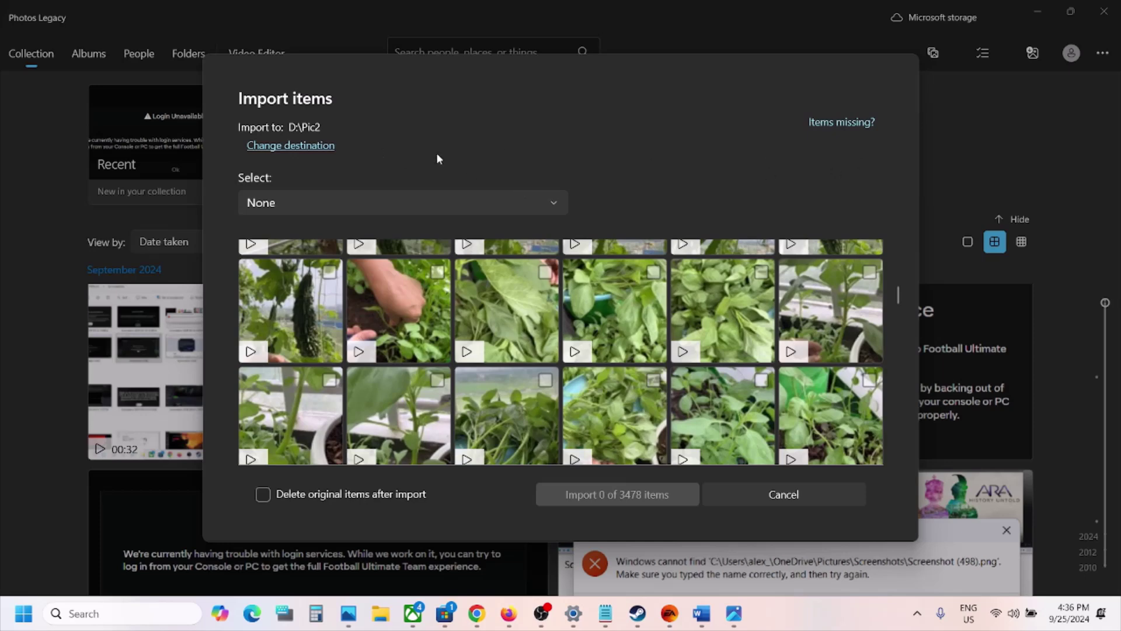
pyautogui.click(293, 147)
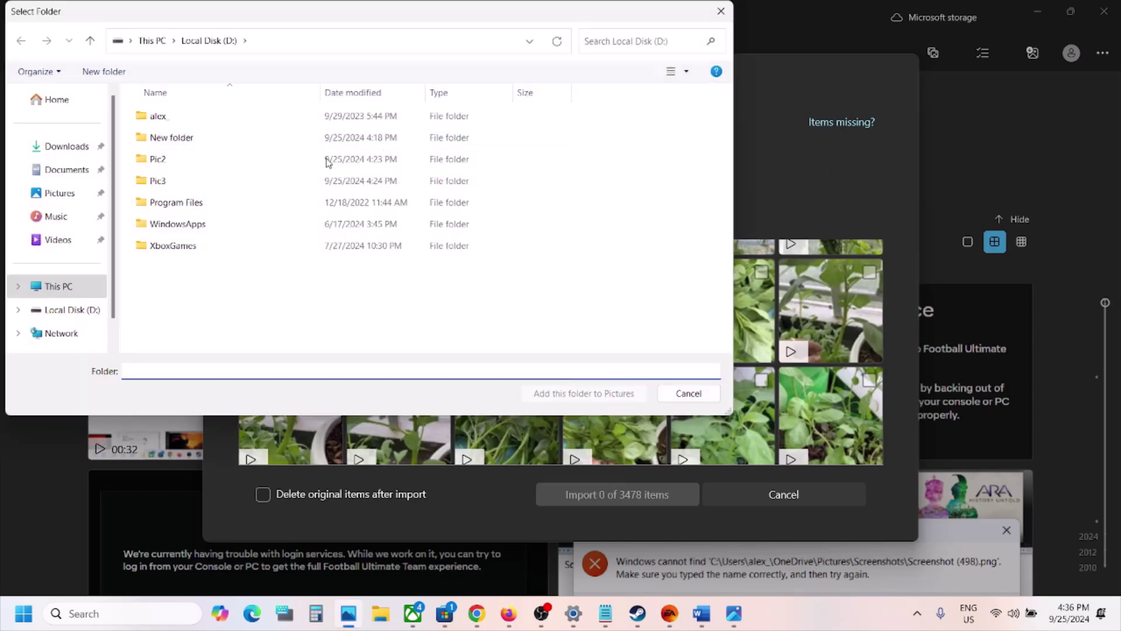
# - Browse This PC to Local Disk (D:) and confirm its Pic2 folder as the import destination
pyautogui.click(67, 291)
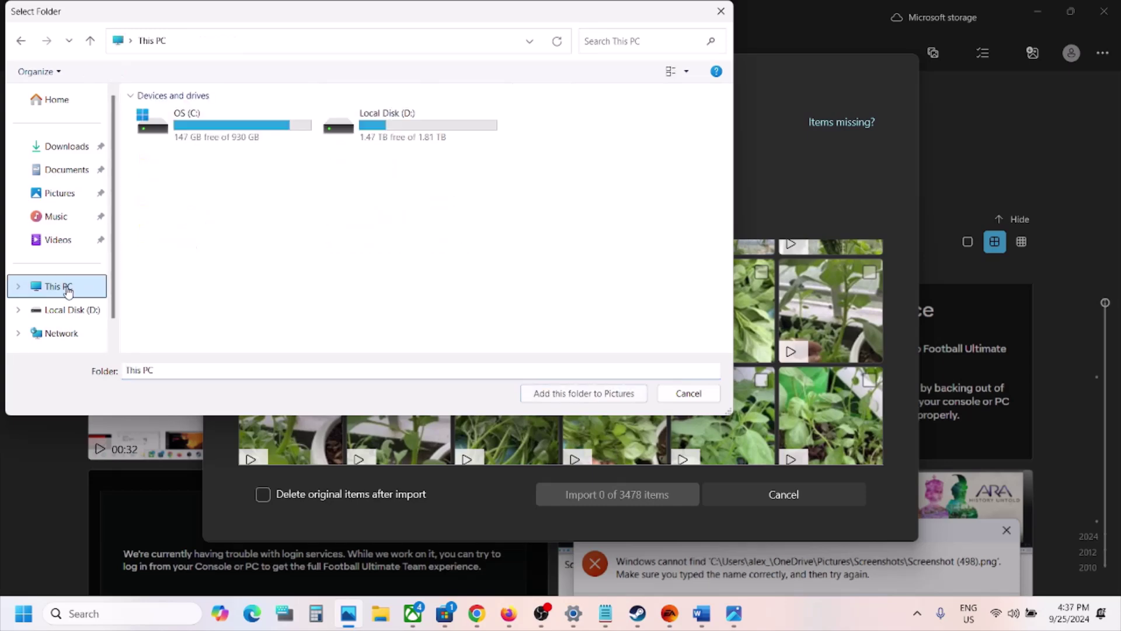
pyautogui.click(720, 11)
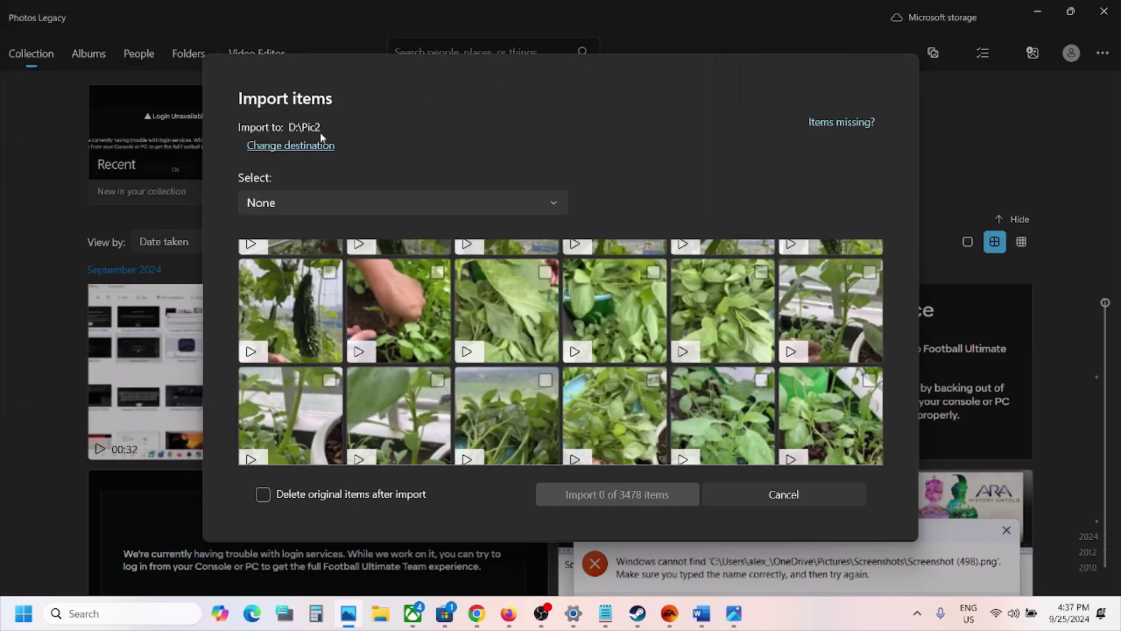
pyautogui.click(310, 145)
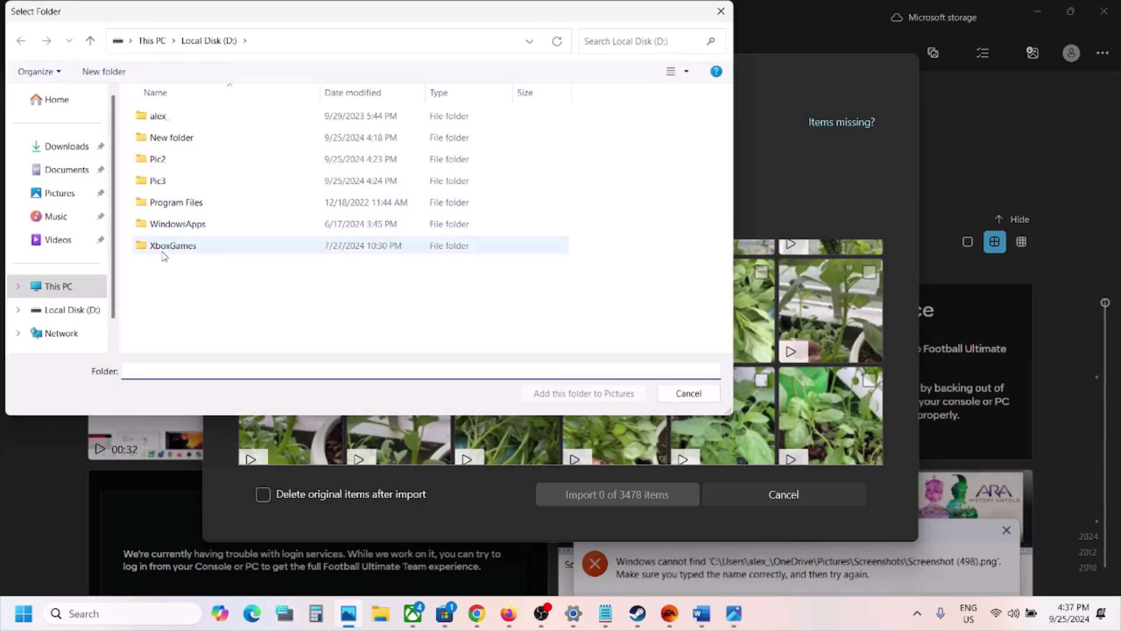
pyautogui.click(76, 290)
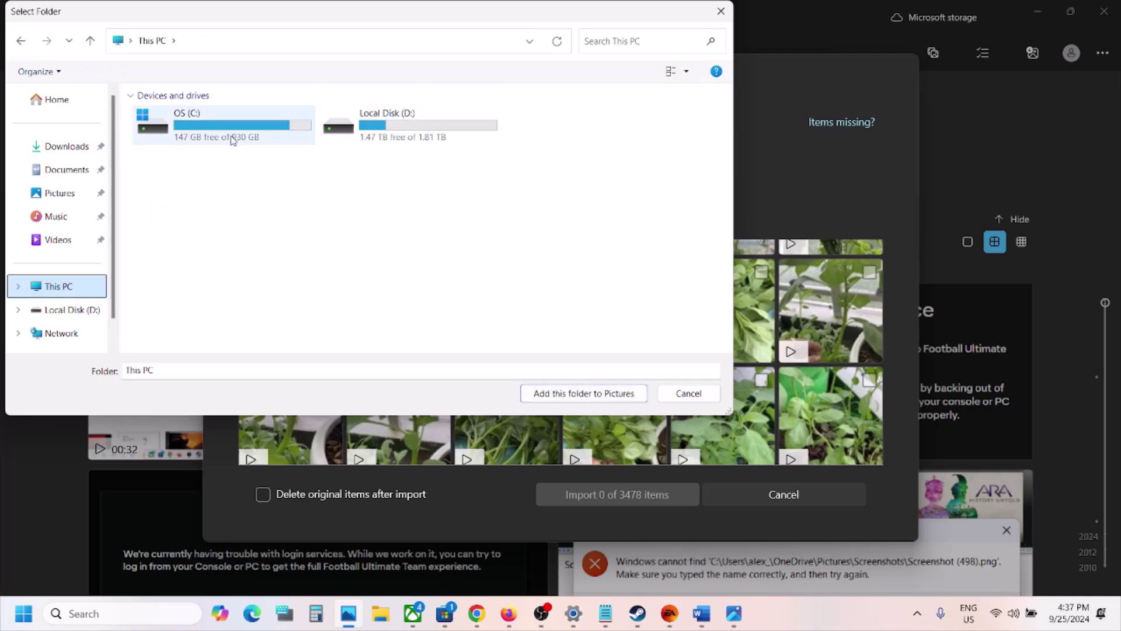
pyautogui.click(86, 42)
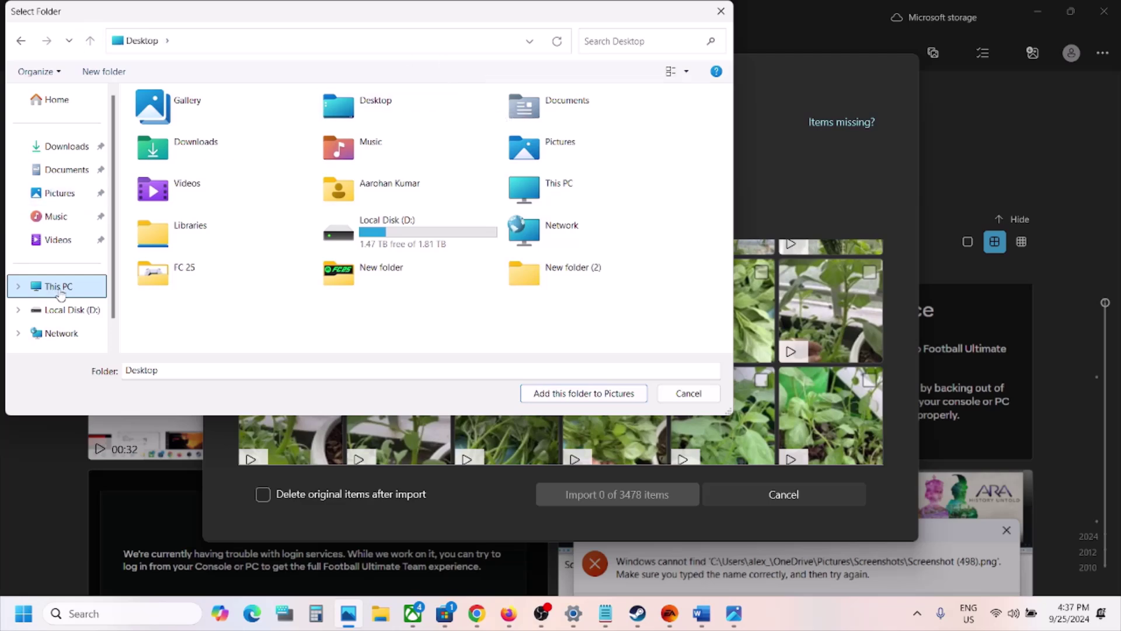
pyautogui.hotkey('alt', 'Left')
pyautogui.click(425, 130)
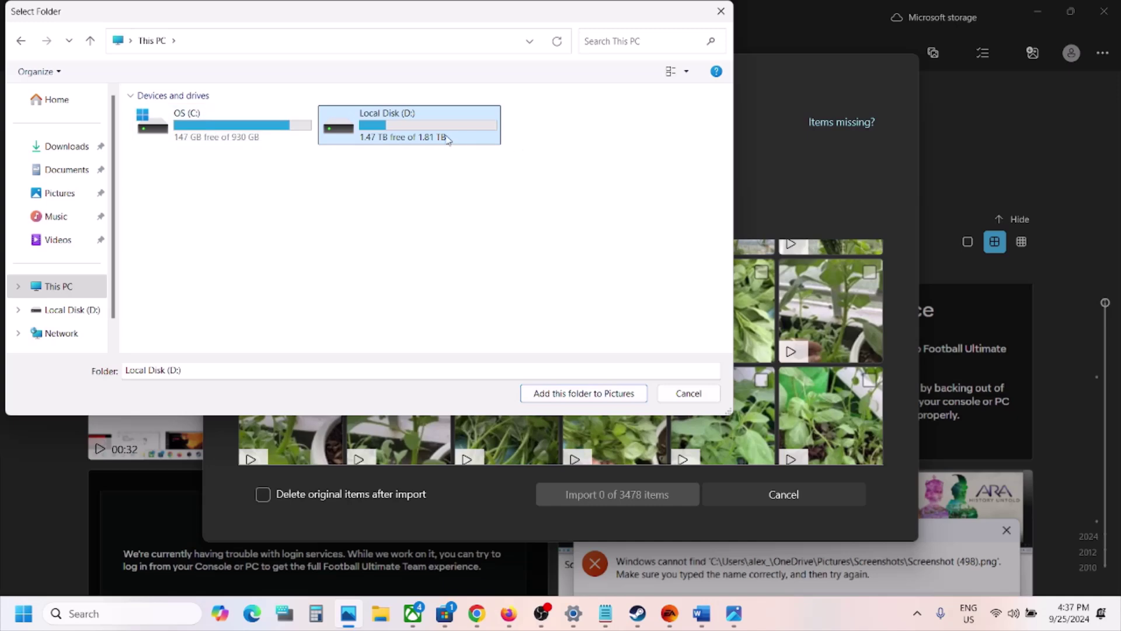
pyautogui.doubleClick(447, 139)
pyautogui.click(181, 165)
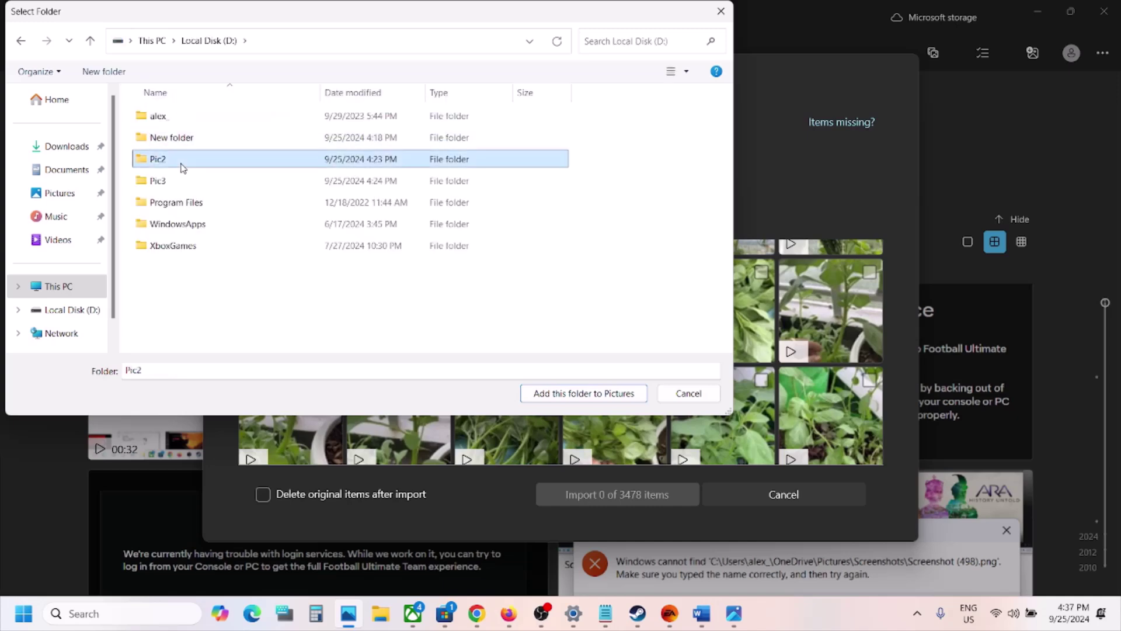
pyautogui.click(592, 398)
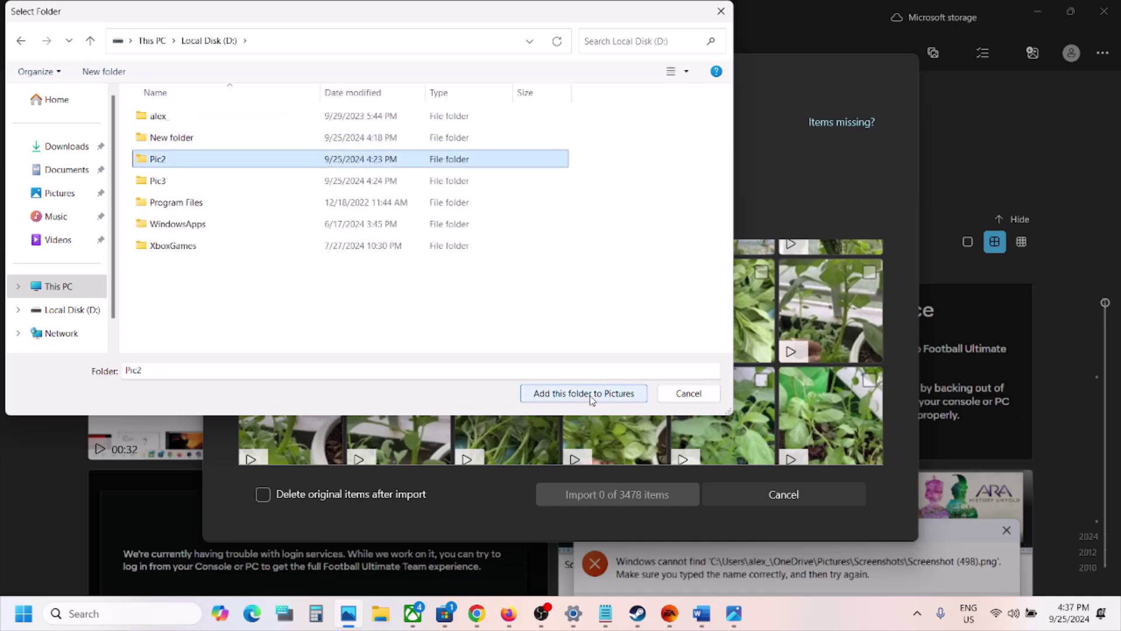
pyautogui.click(590, 399)
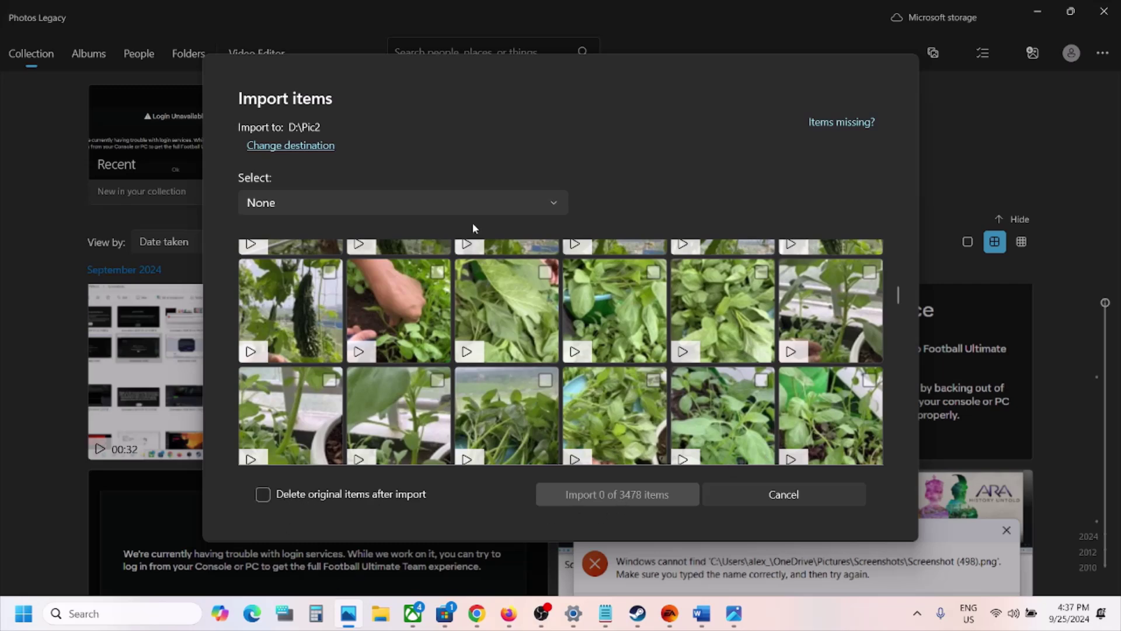
# - Select All items (3478) and import all 3478 items into D:\Pic2
pyautogui.click(434, 193)
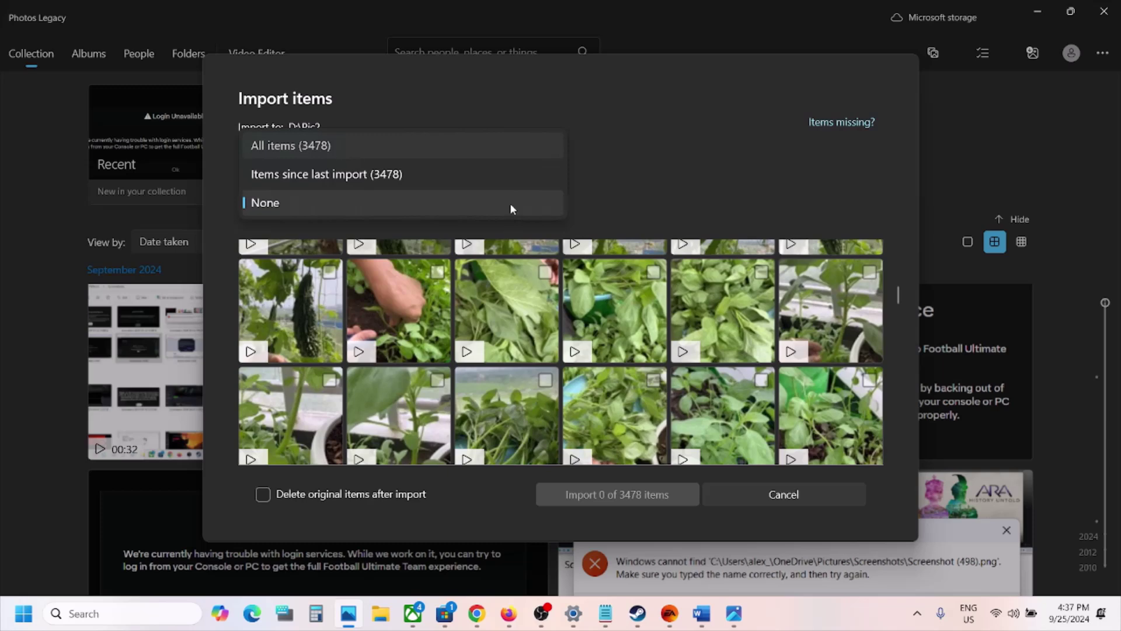
pyautogui.click(471, 157)
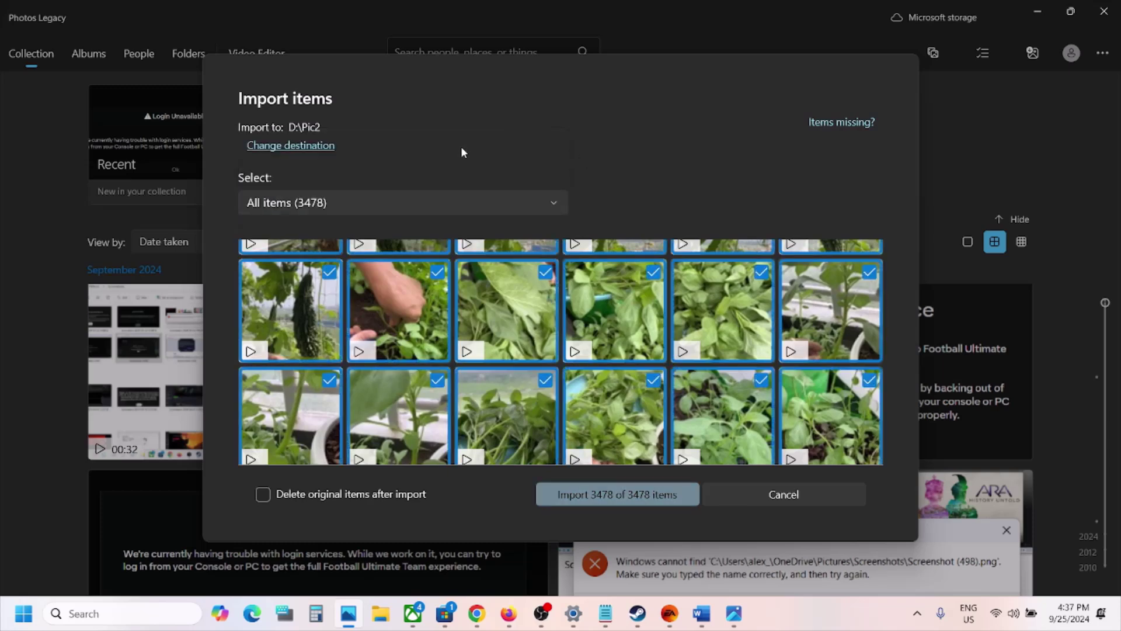
pyautogui.click(635, 495)
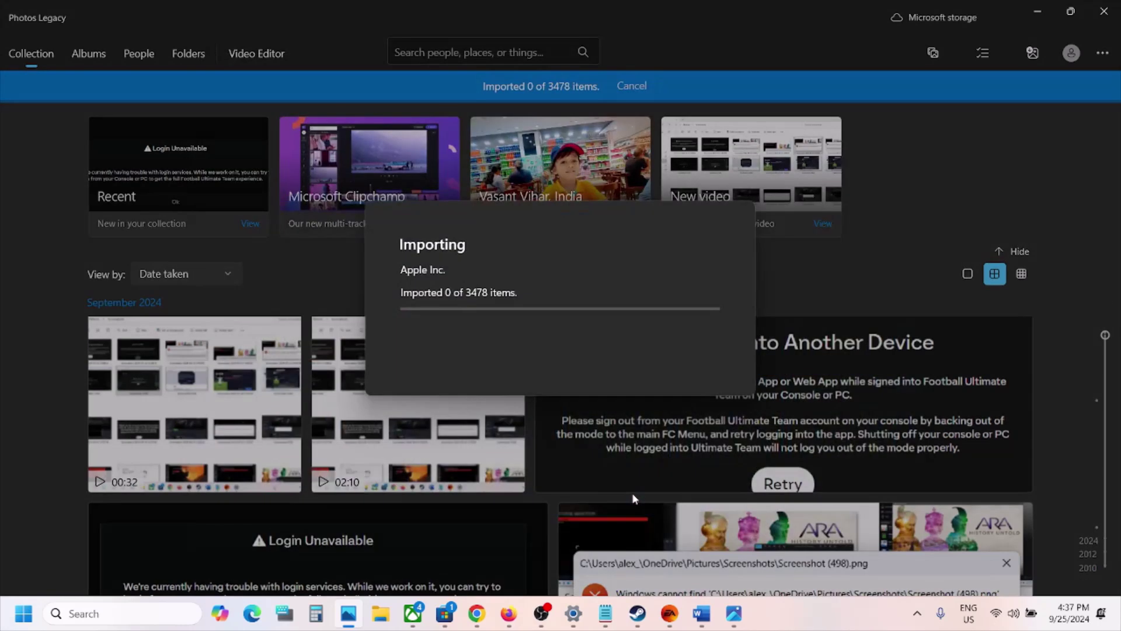